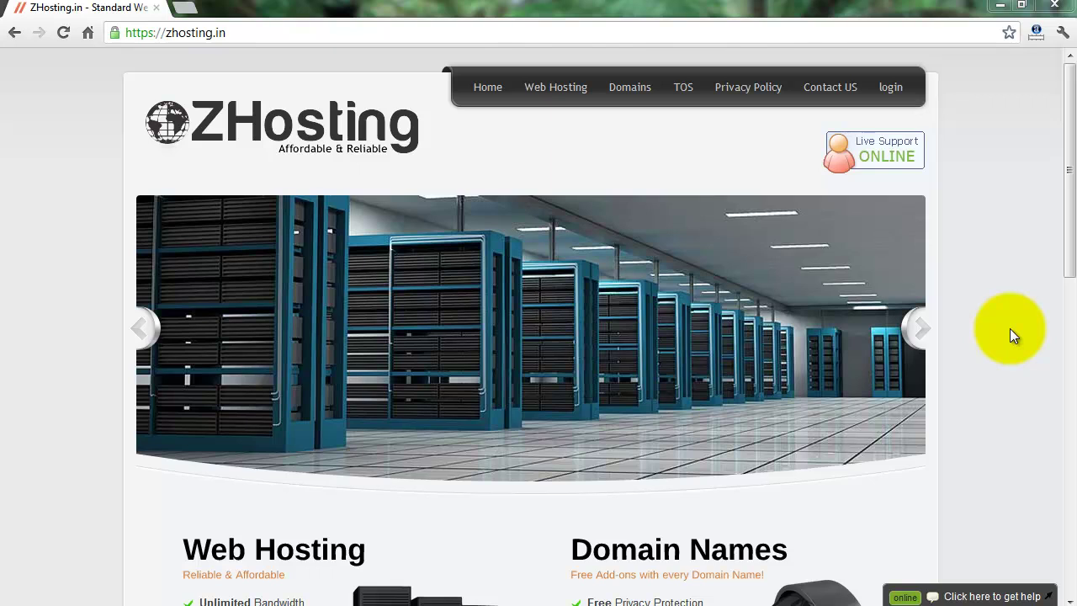
Highlight the zhosting.in site address in the browser's address bar.
left_click(236, 32)
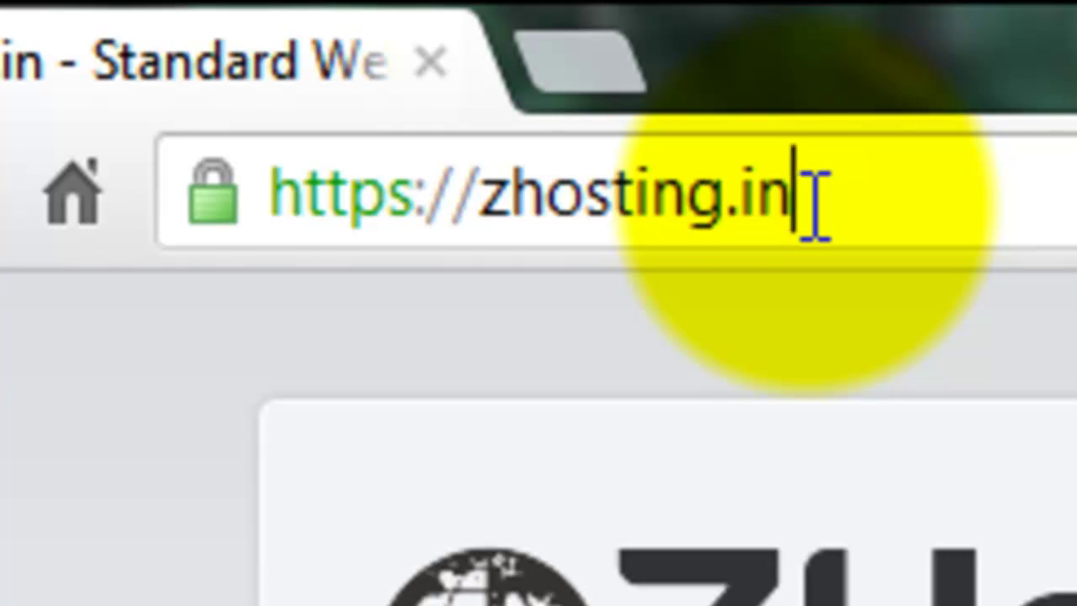
left_click(930, 202)
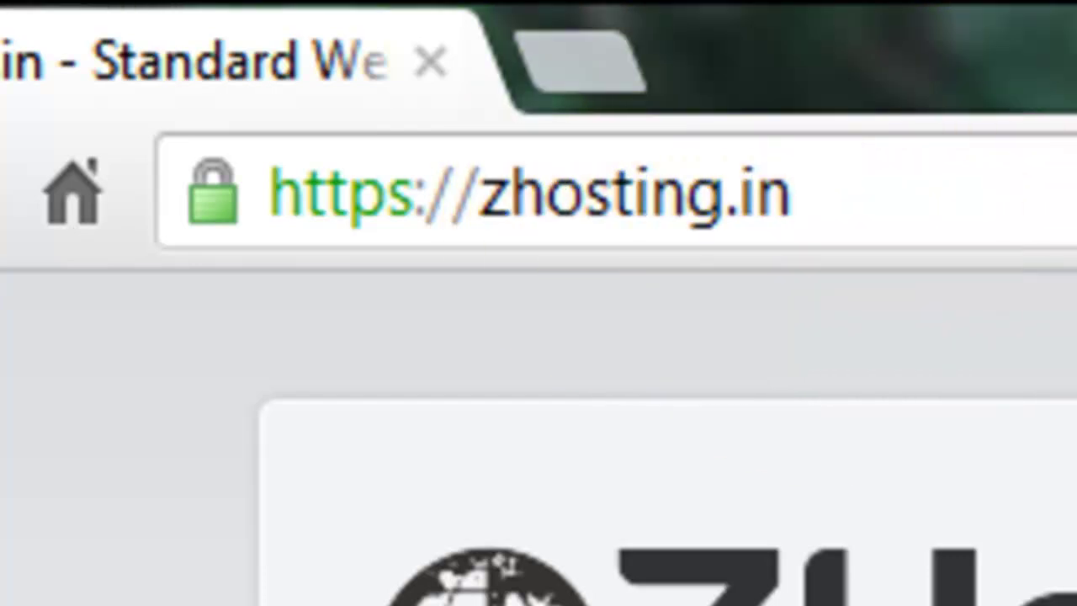
left_click_drag(846, 190, 488, 193)
left_click(877, 195)
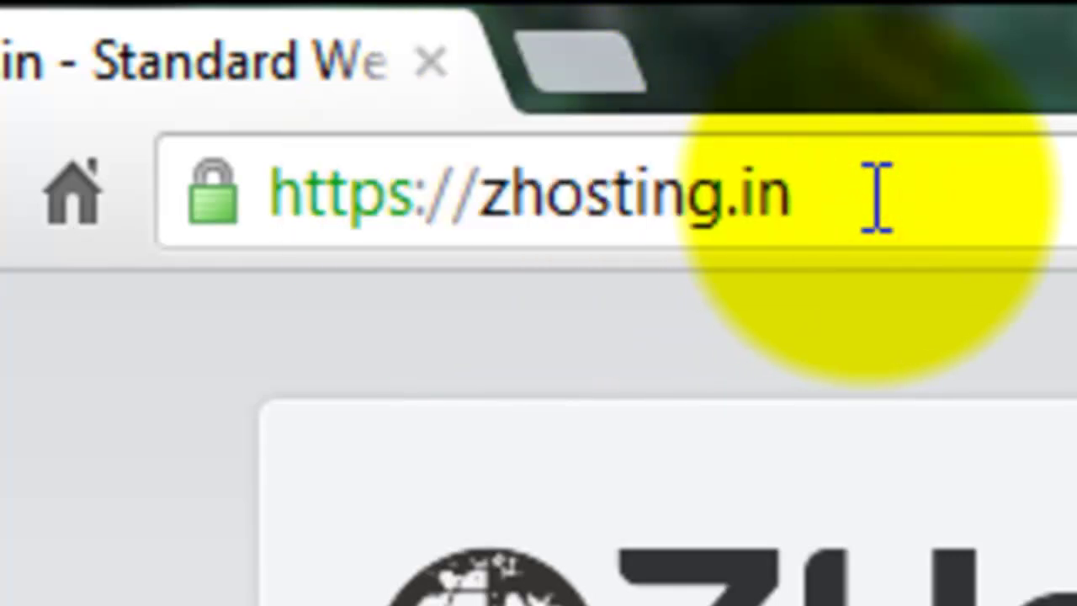
left_click_drag(880, 193, 564, 180)
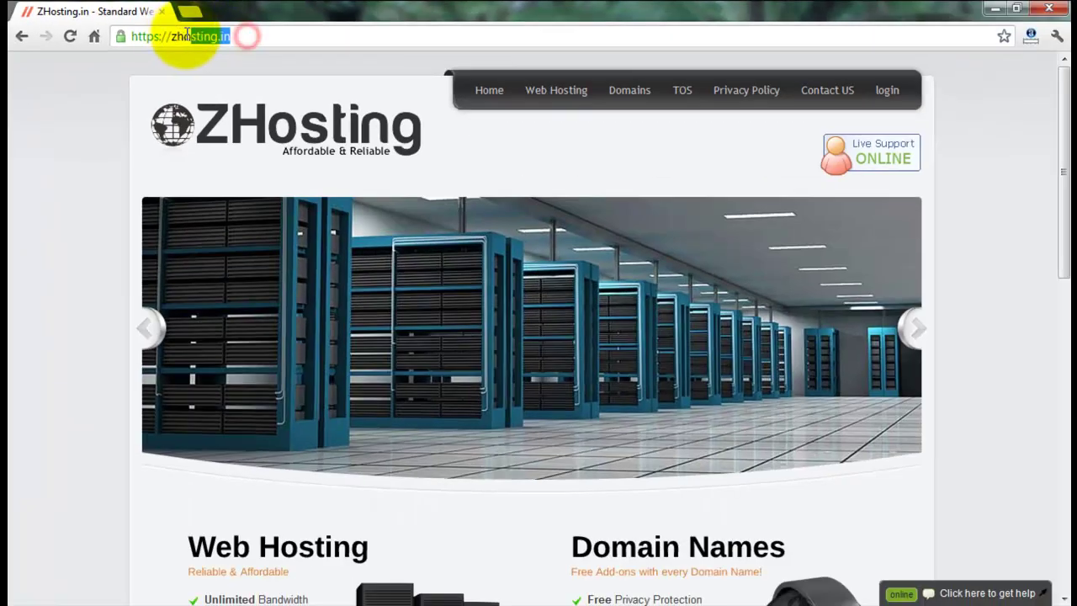
left_click_drag(187, 33, 169, 37)
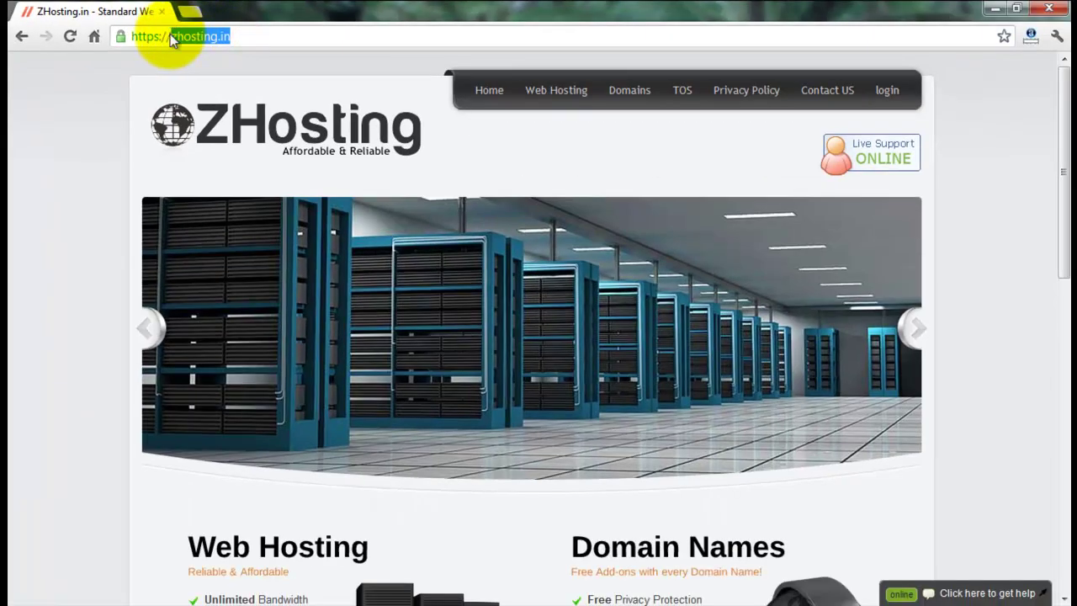
left_click(260, 35)
left_click_drag(269, 36, 122, 37)
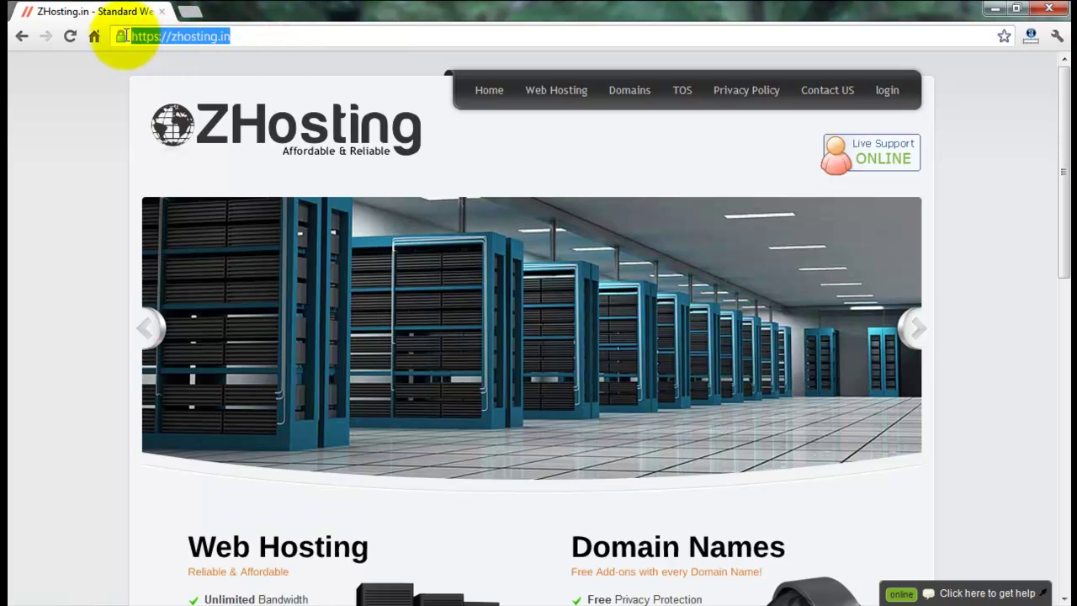
left_click(257, 34)
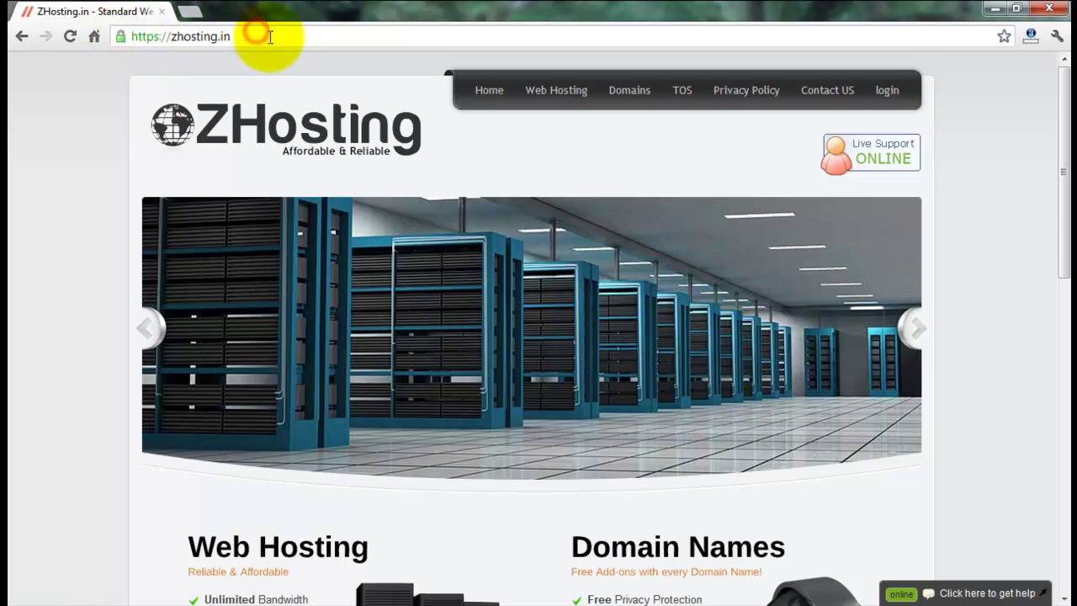
Highlight the free domain features: Privacy Protection, Theft Protection, Forwarding, DNS Management, Mail Forwards.
scroll(534, 138, "down", 2)
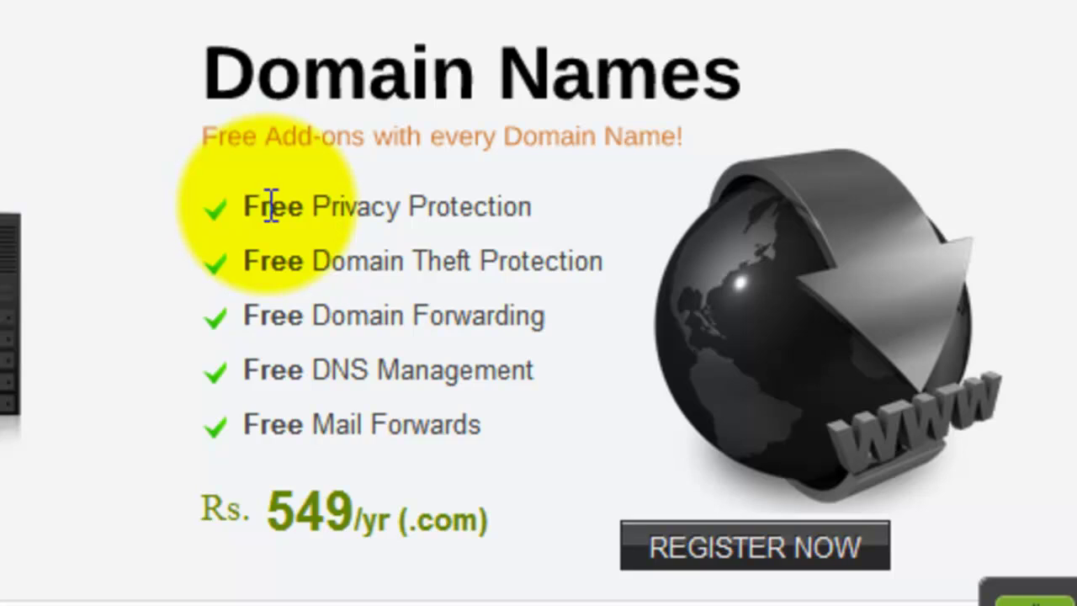
left_click_drag(248, 208, 543, 211)
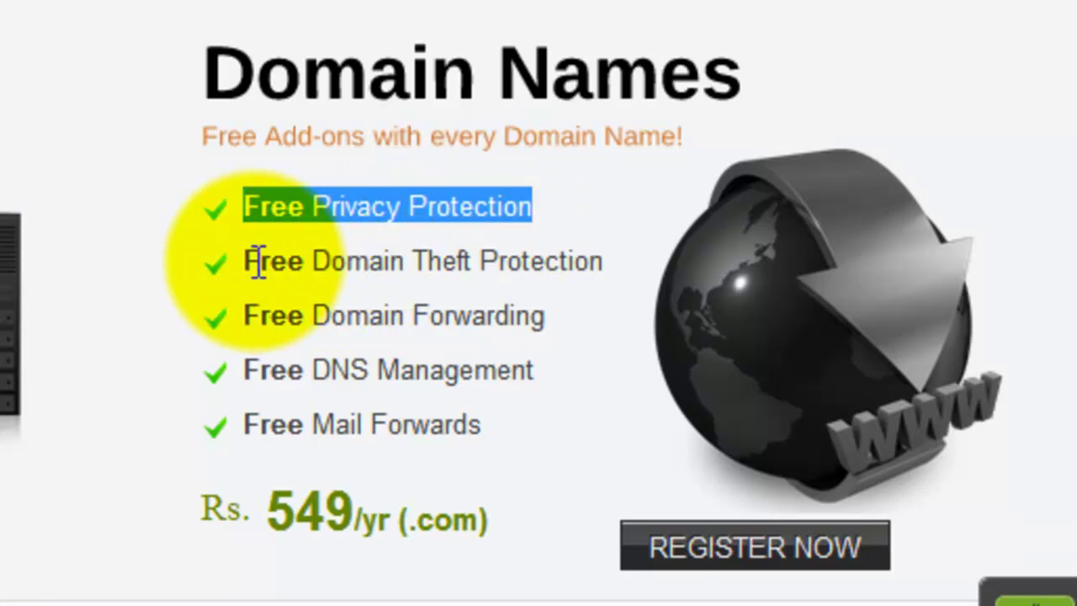
left_click_drag(245, 261, 604, 259)
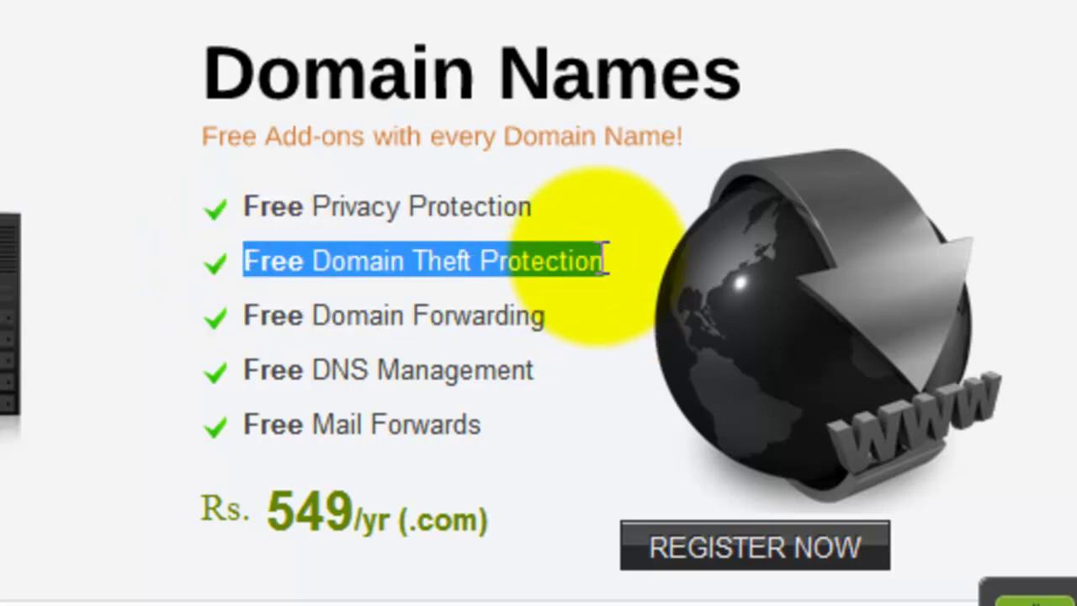
left_click_drag(250, 315, 553, 328)
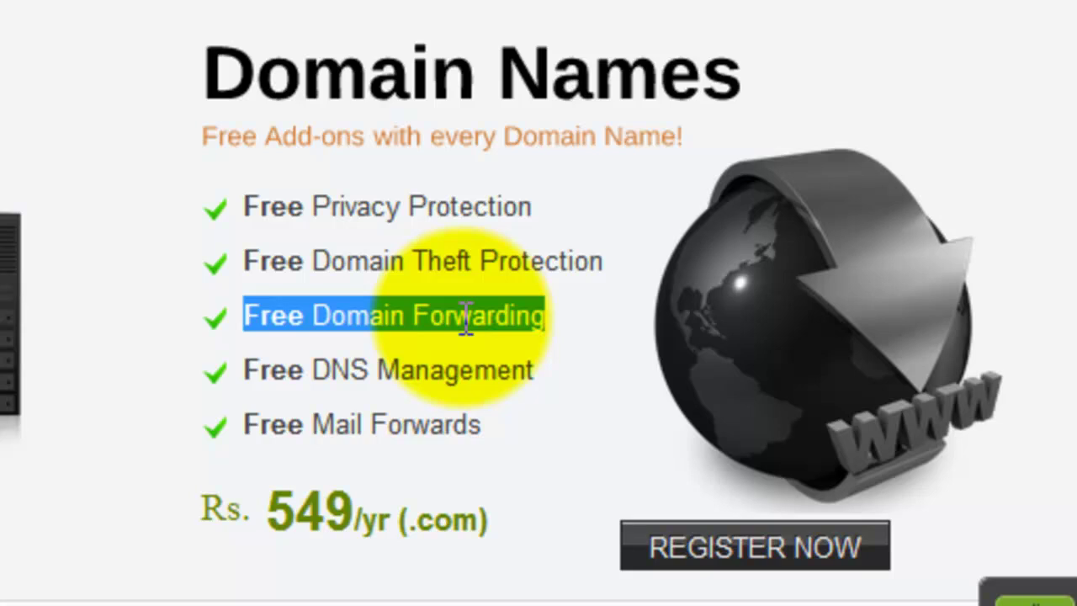
left_click_drag(240, 370, 548, 370)
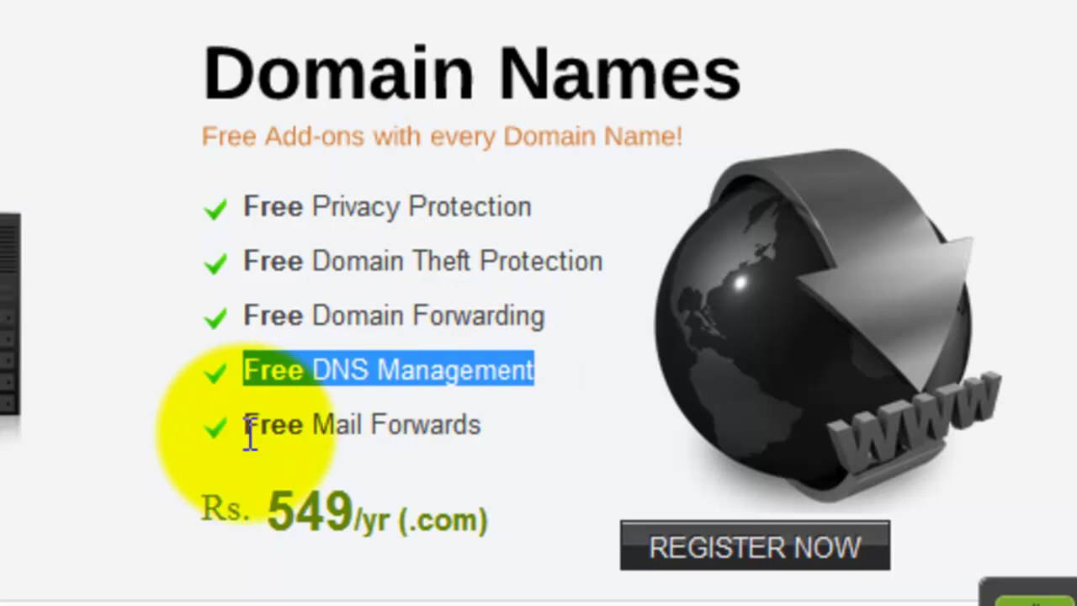
left_click_drag(246, 431, 497, 433)
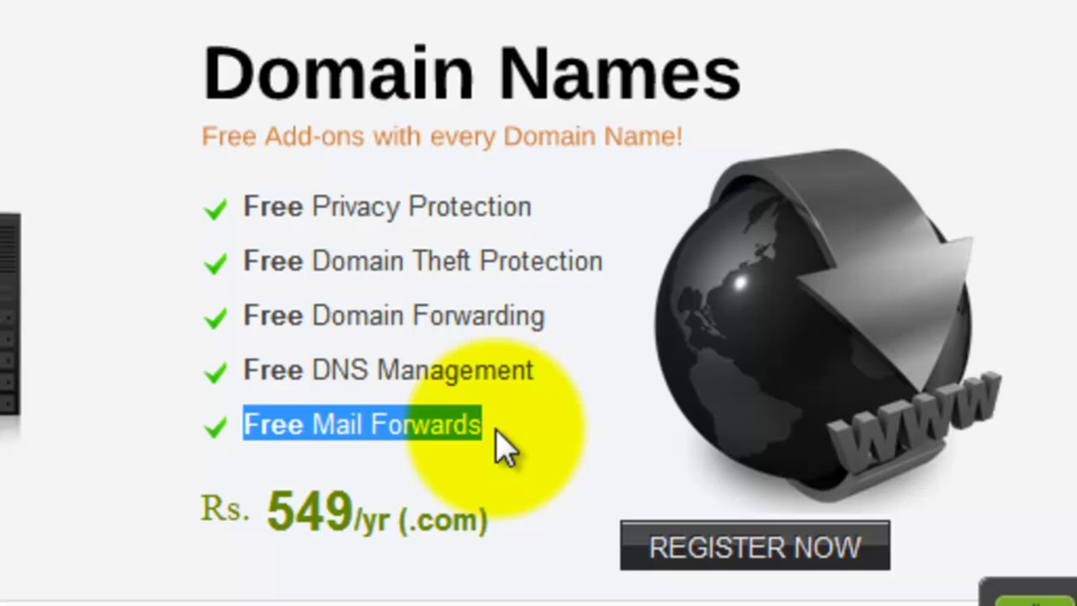
left_click(398, 428)
Start a new domain registration with REGISTER NOW under Domain Names.
scroll(402, 436, "down", 2)
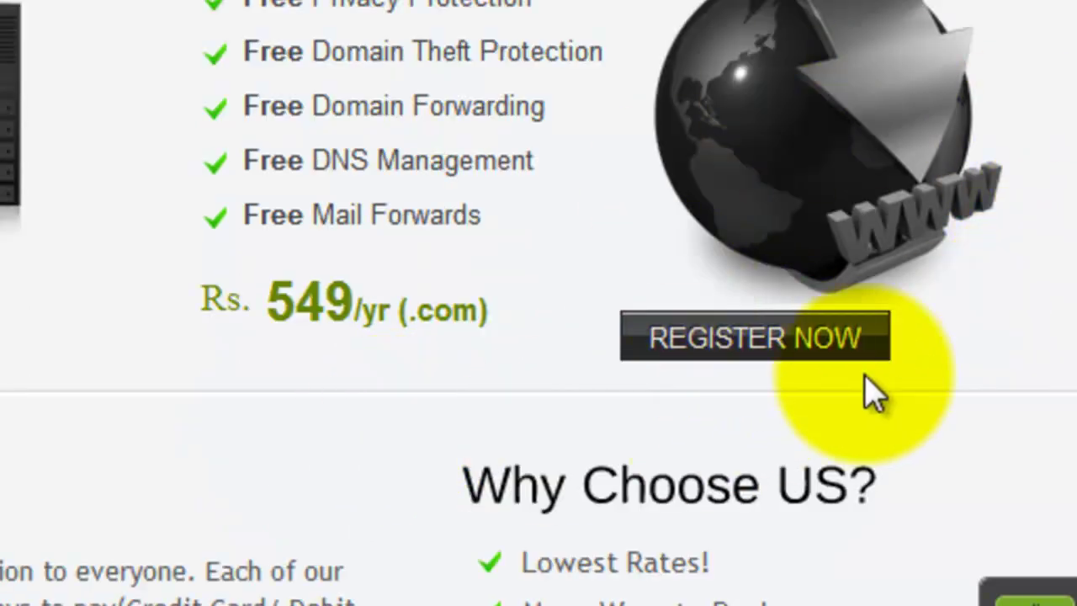
left_click(750, 338)
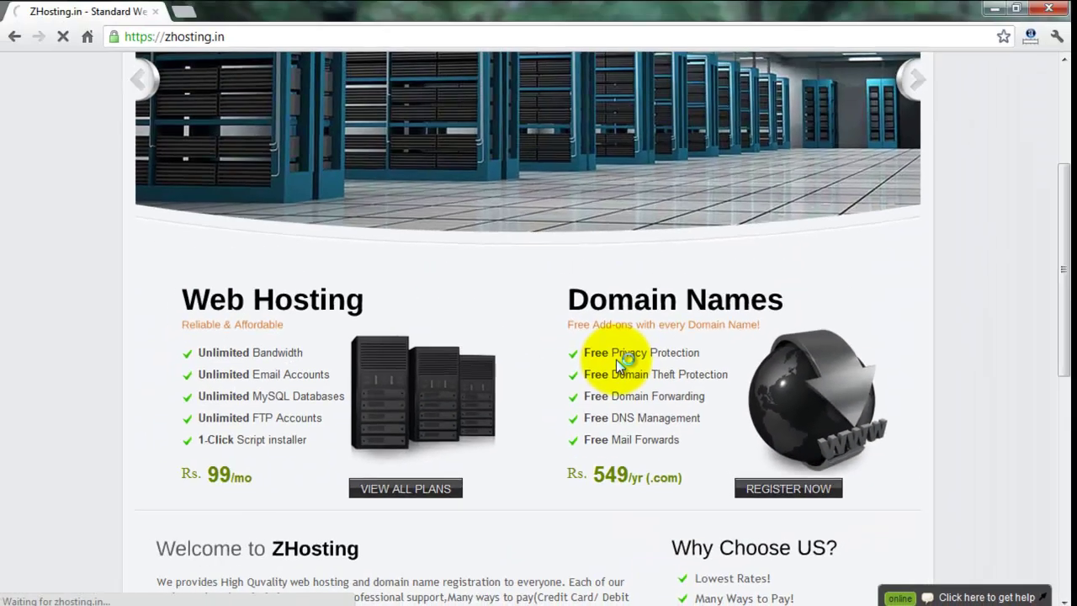
scroll(619, 362, "down", 2)
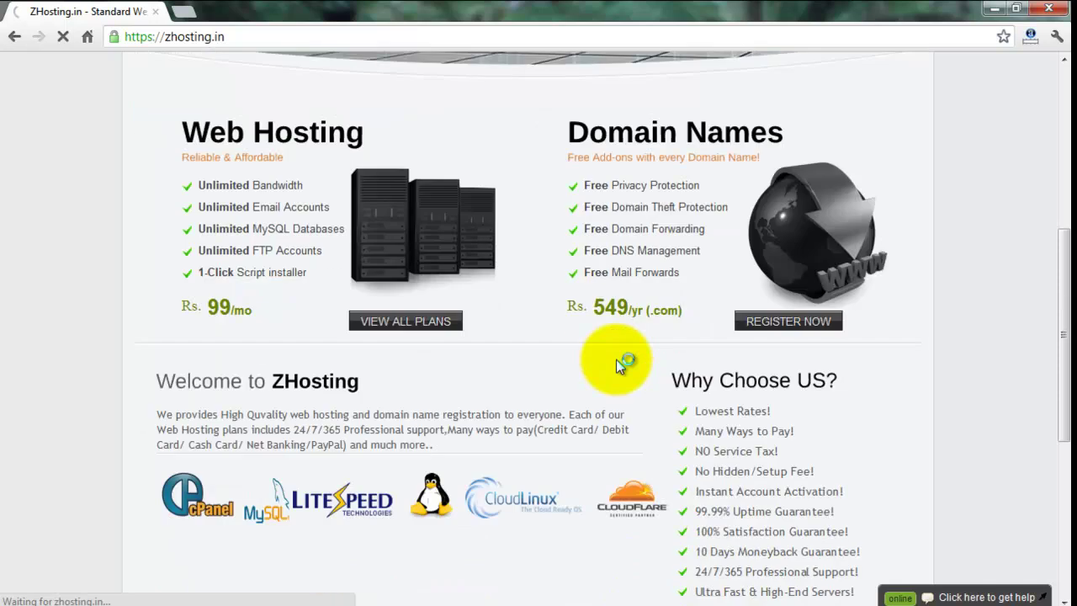
scroll(619, 362, "up", 3)
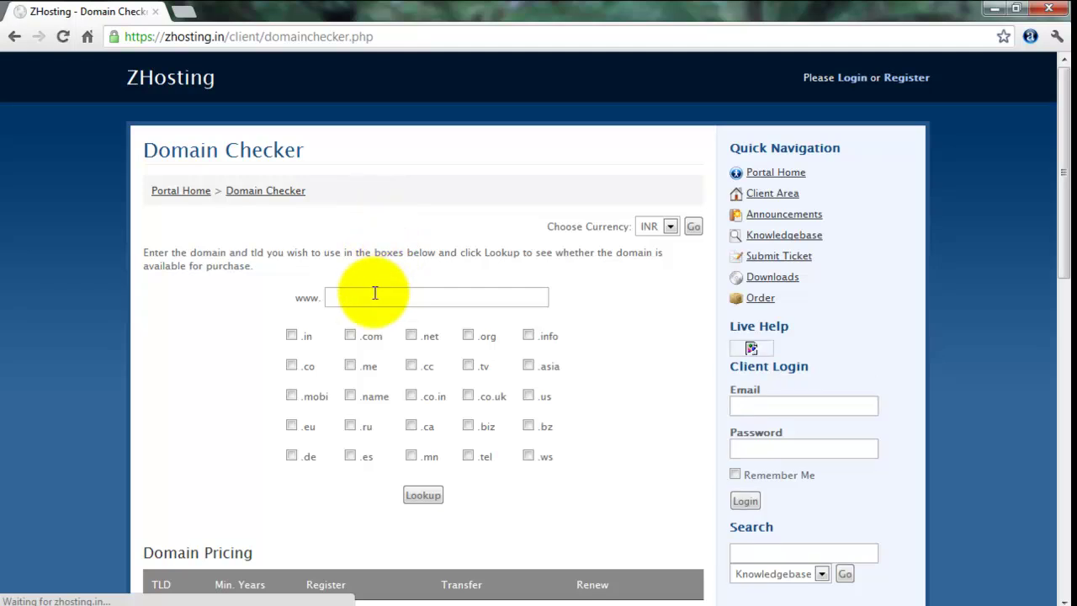
Look up the availability of sathiyamoorthi with the .com extension.
left_click(375, 293)
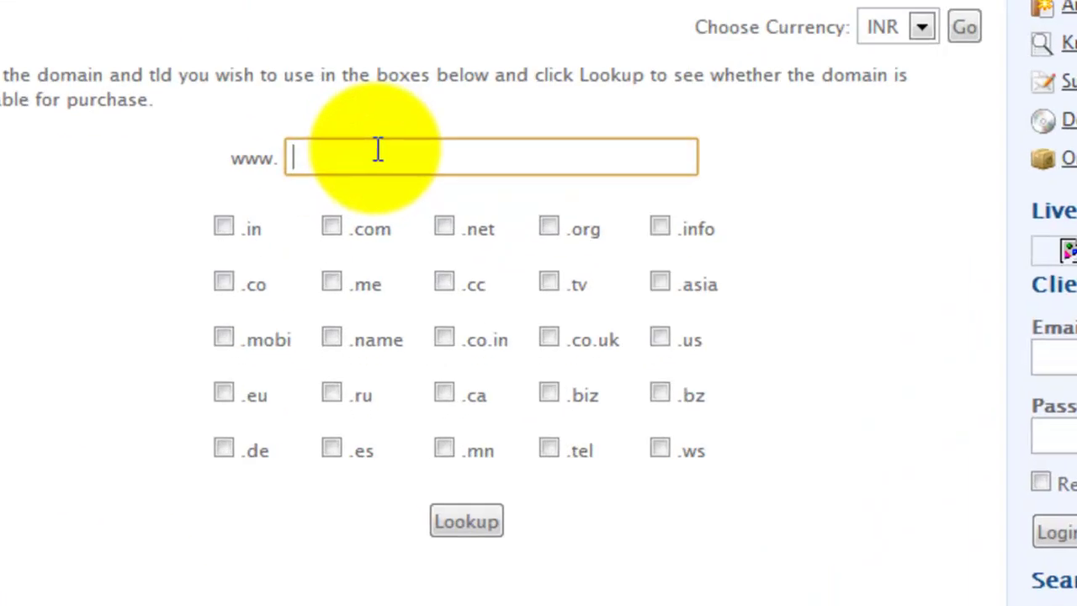
type("sathiyamoorthi")
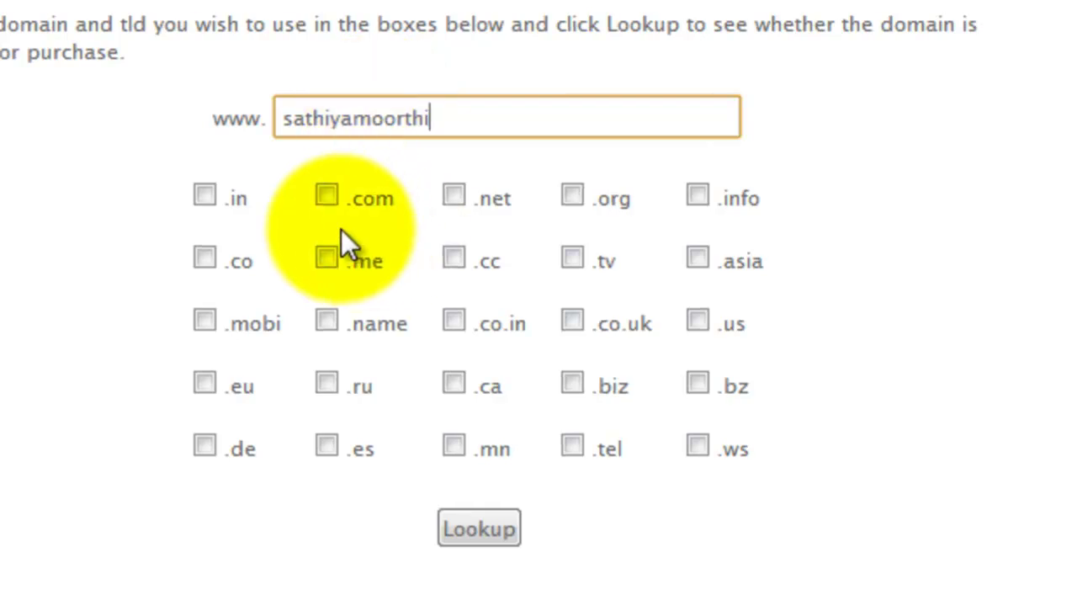
left_click(327, 195)
left_click(483, 527)
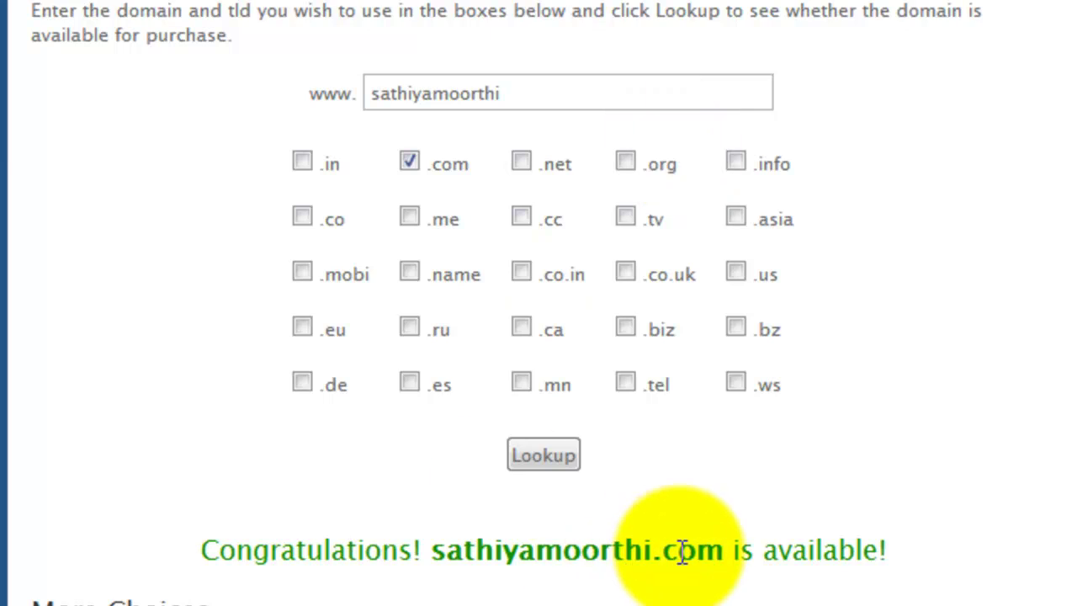
Confirm sathiyamoorthi.com is available, keep the 1-year period and order it.
left_click_drag(431, 551, 729, 563)
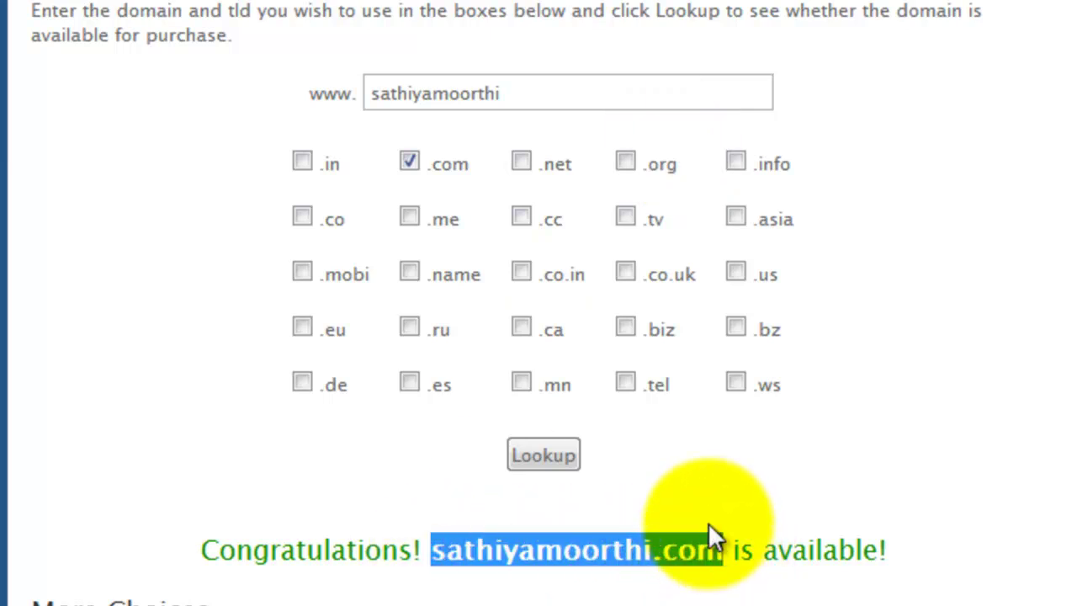
scroll(708, 523, "down", 3)
left_click(683, 282)
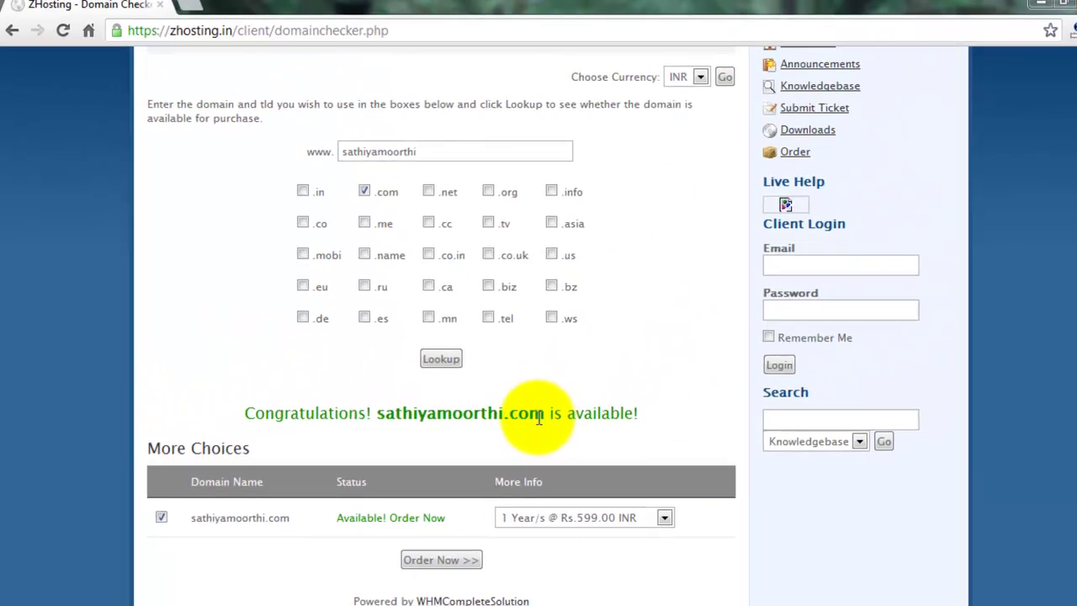
left_click_drag(650, 338, 417, 338)
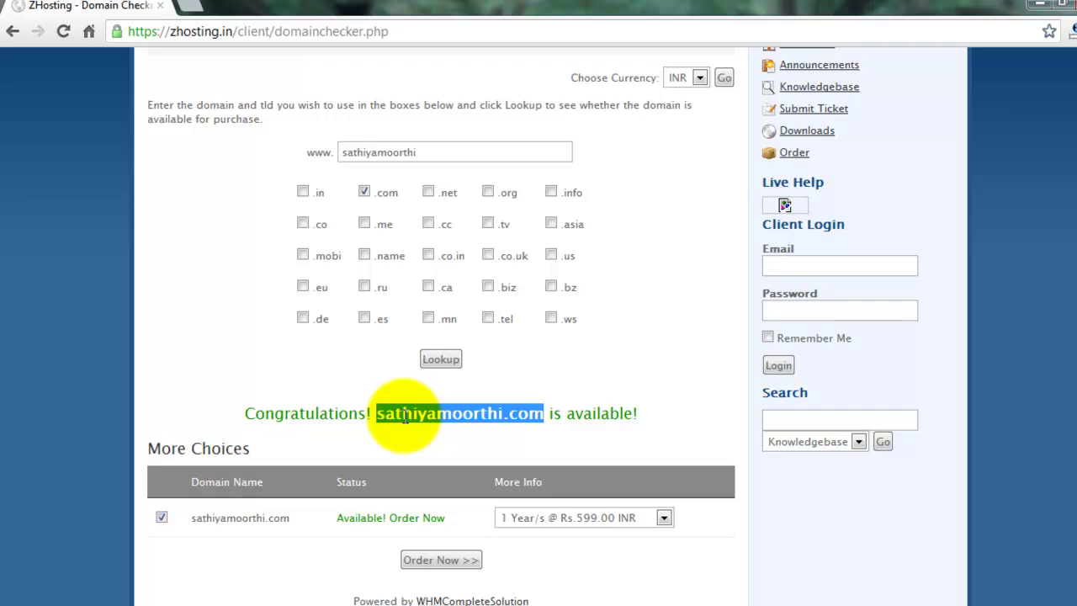
left_click(405, 416)
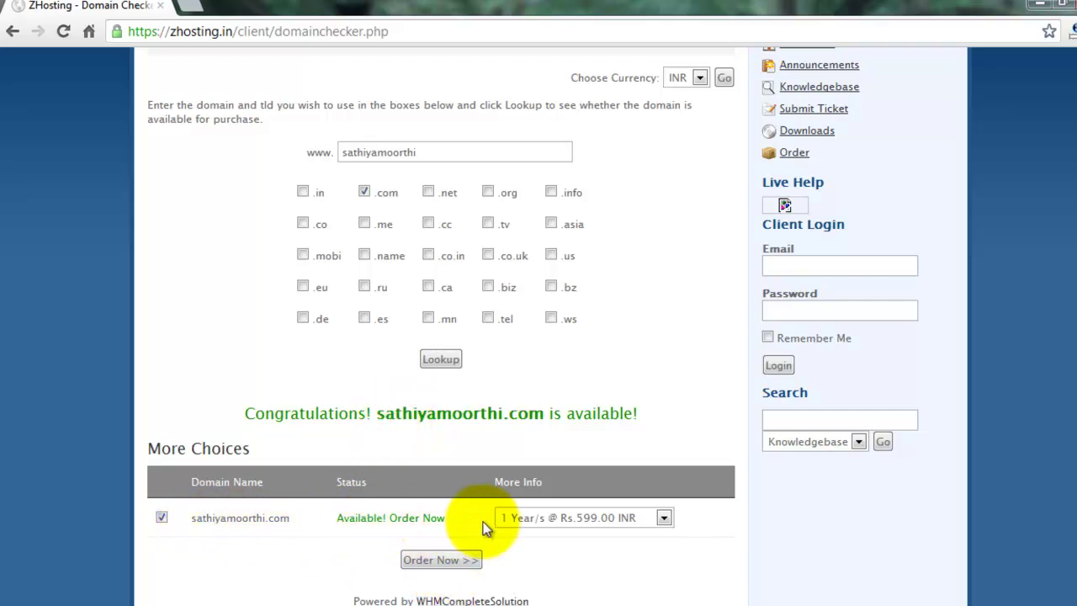
left_click(549, 520)
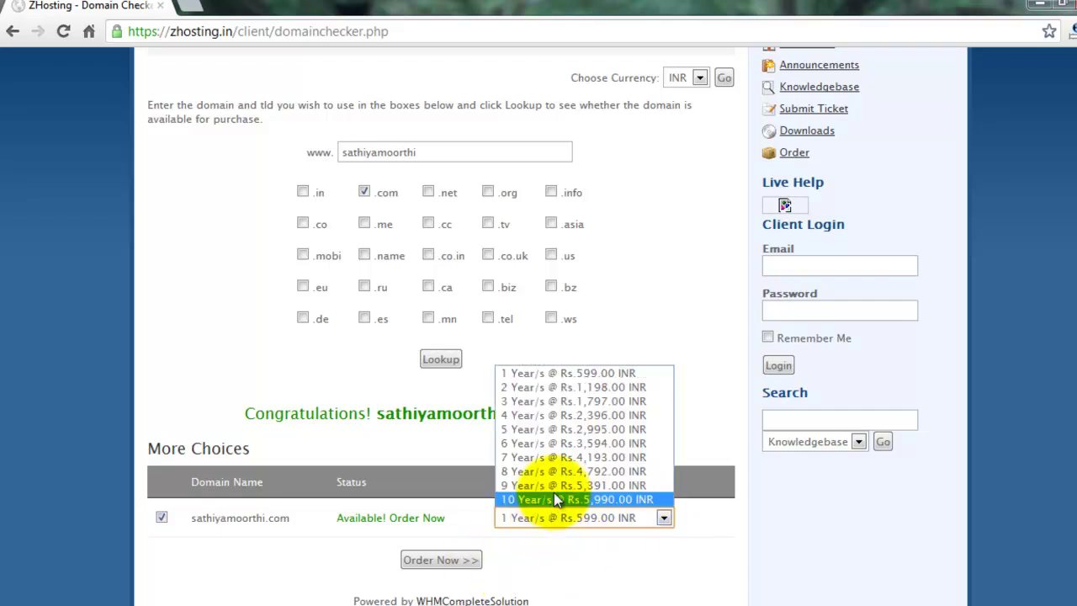
left_click(580, 372)
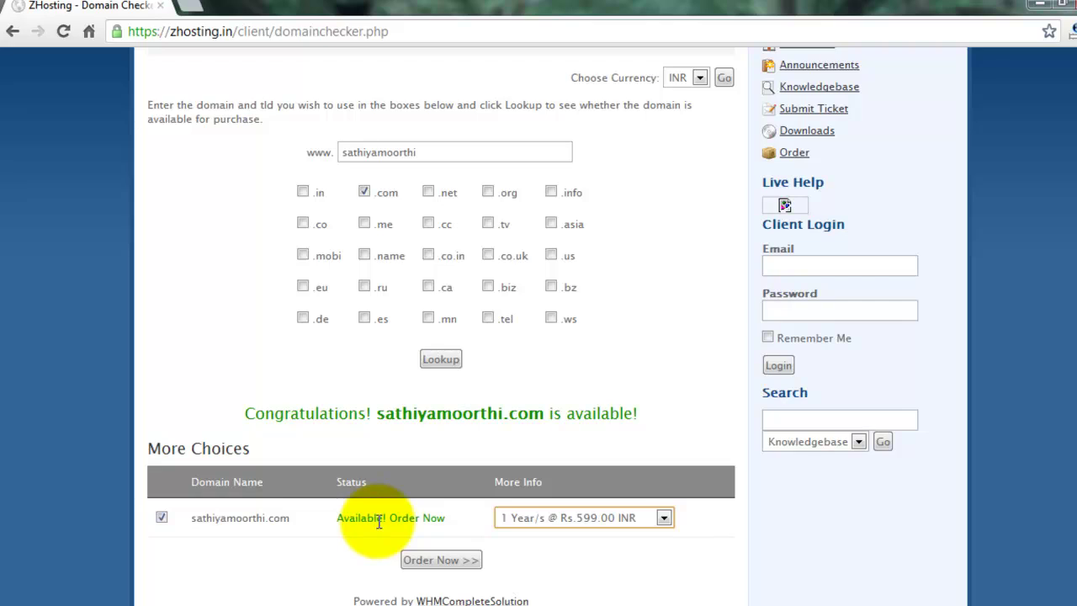
left_click(445, 557)
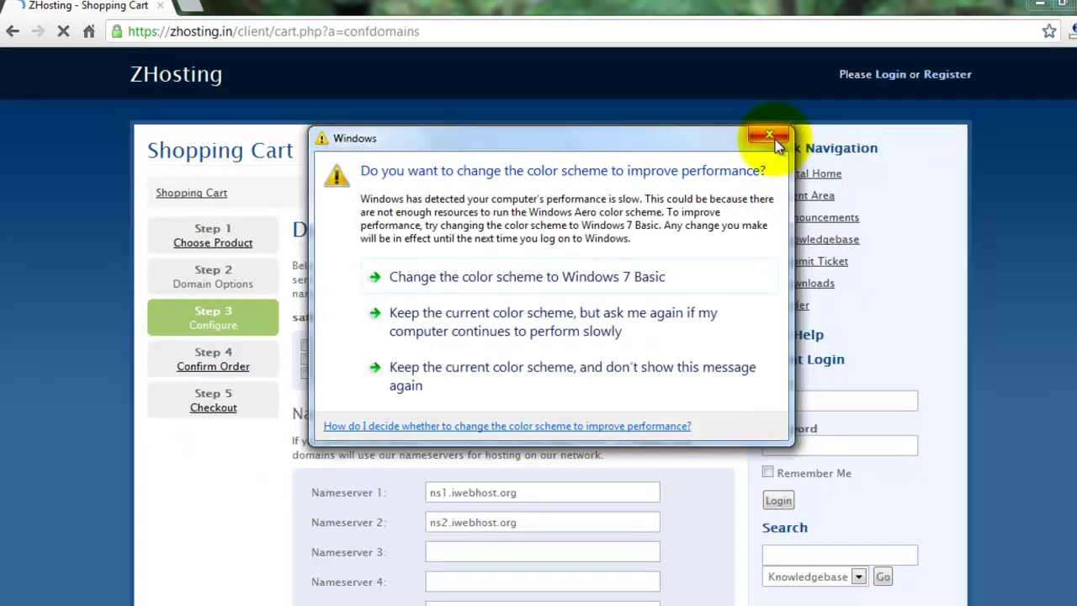
Add free DNS Management, Email Forwarding and ID Protection to sathiyamoorthi.com and update the cart.
left_click(770, 137)
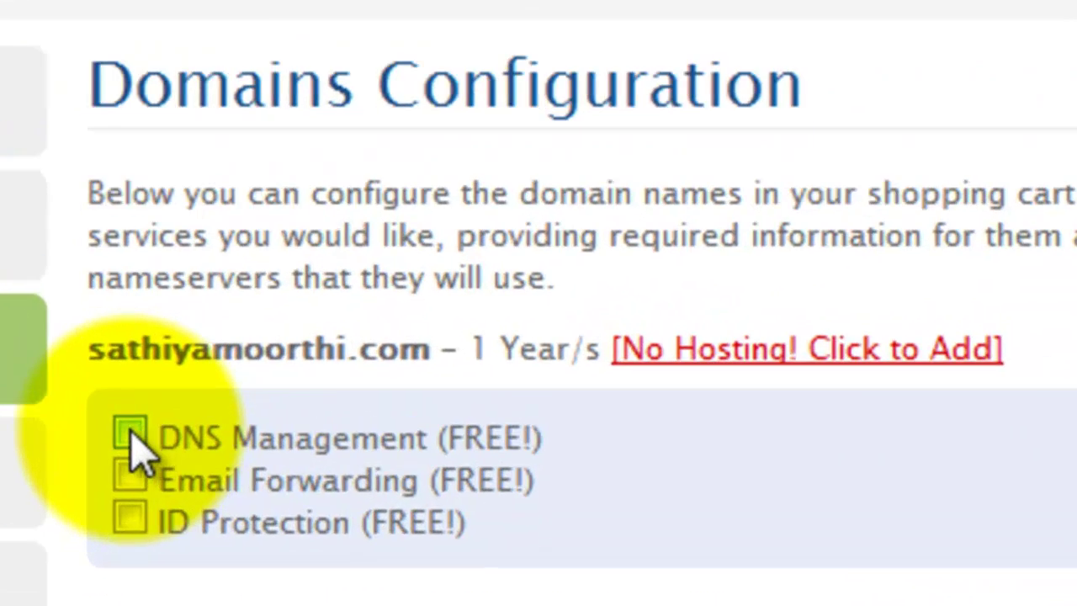
left_click(131, 435)
left_click(130, 477)
left_click(130, 519)
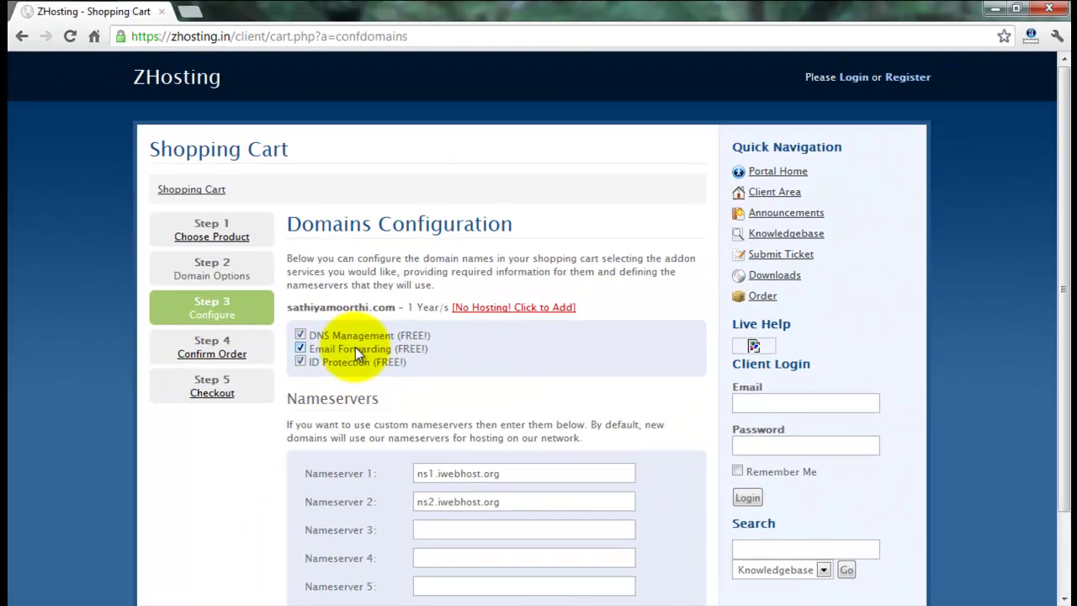
scroll(355, 346, "down", 2)
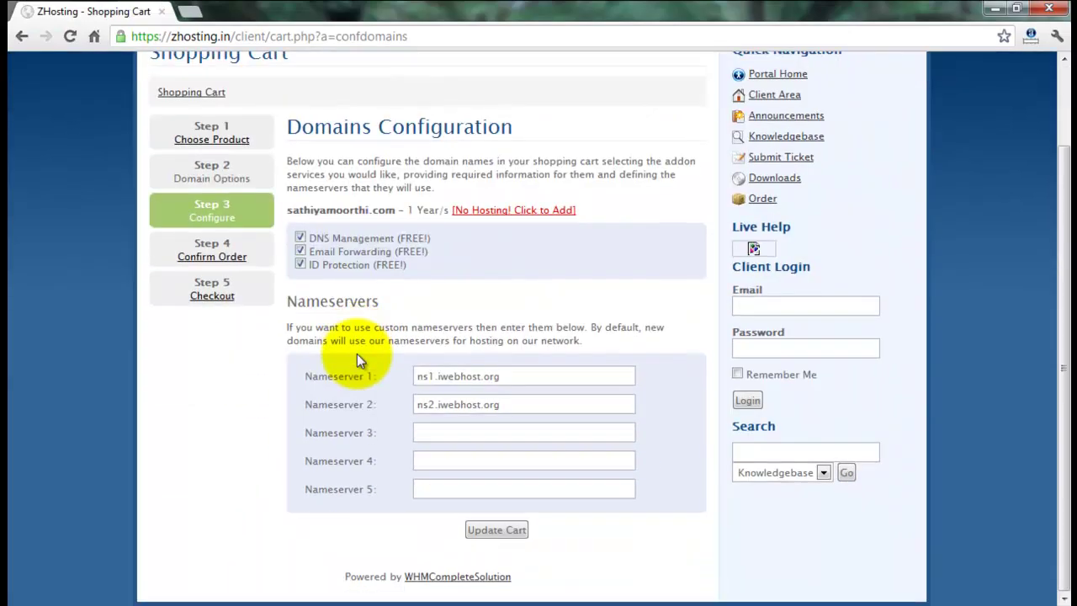
left_click(498, 530)
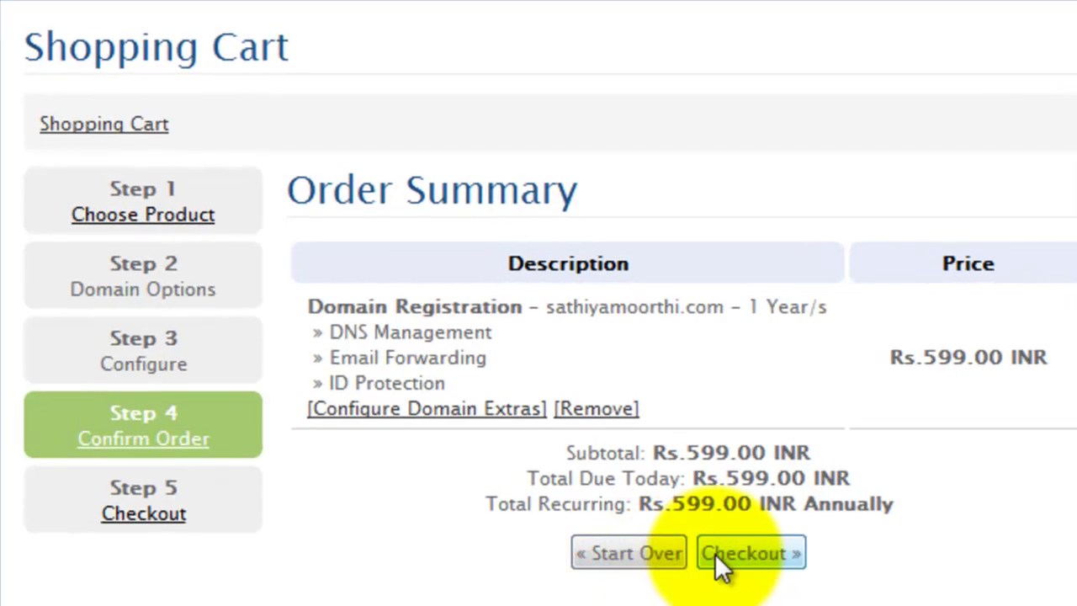
Proceed from the Rs.599.00 order summary to the Checkout step.
left_click(747, 558)
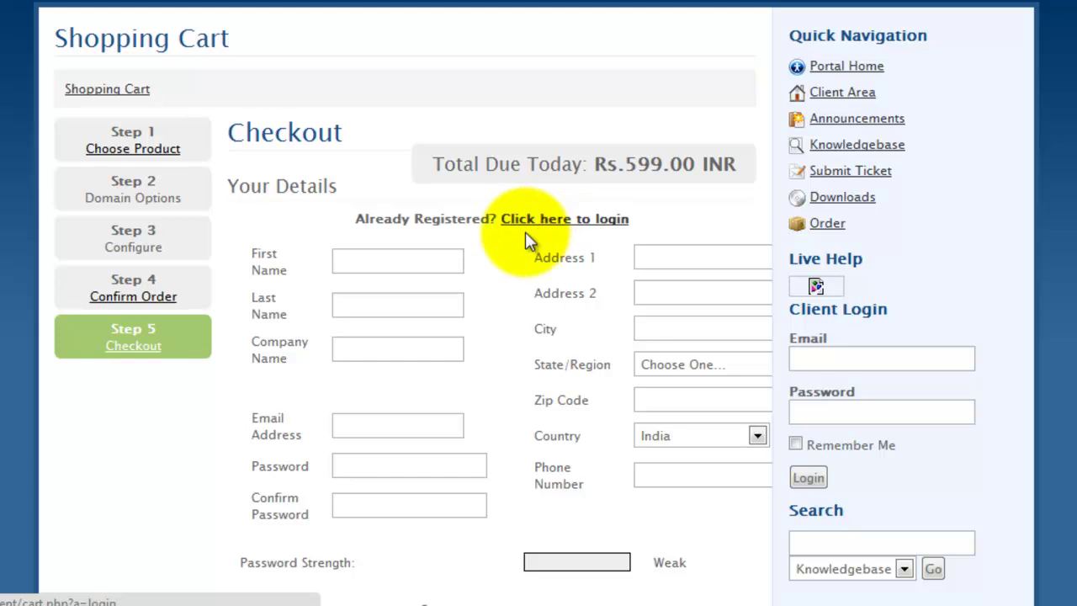
Fill in the first and last name, moving the misplaced surname from Address 1 to Last Name.
left_click(385, 263)
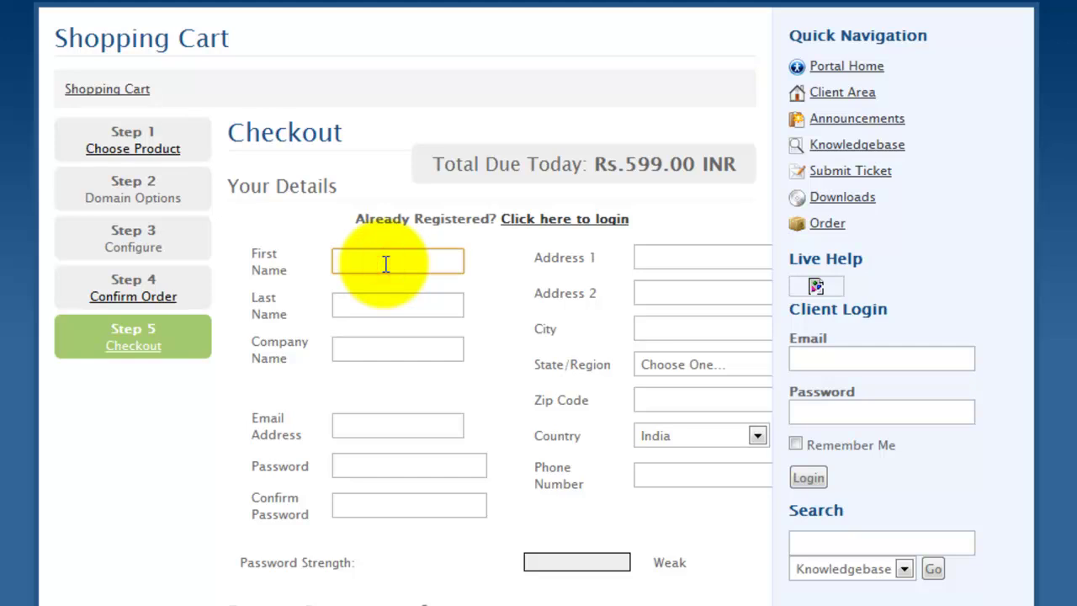
type("sathiya")
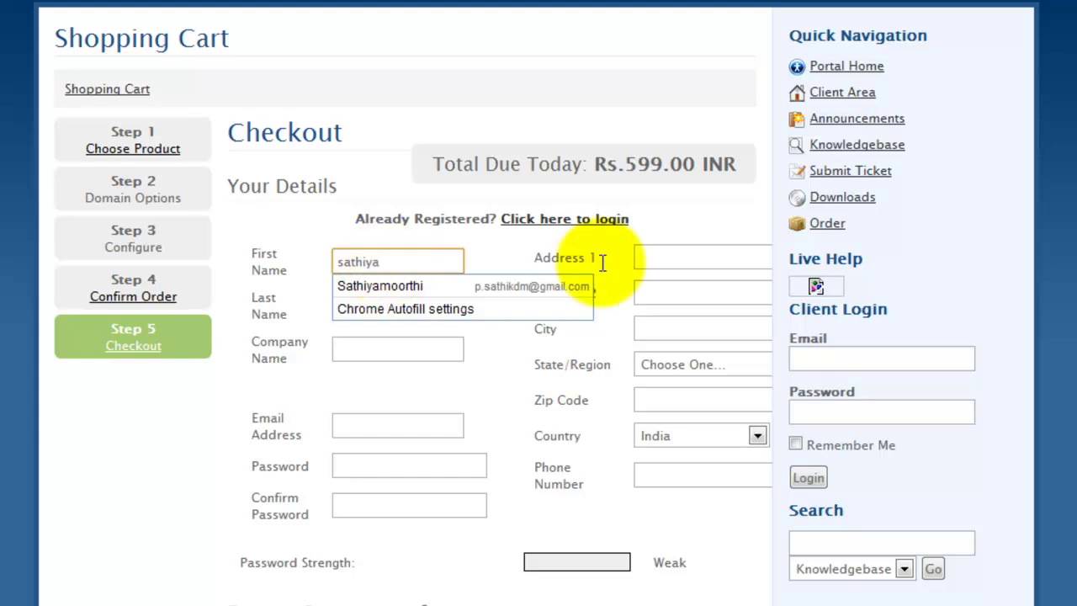
left_click(698, 257)
type("moorthi")
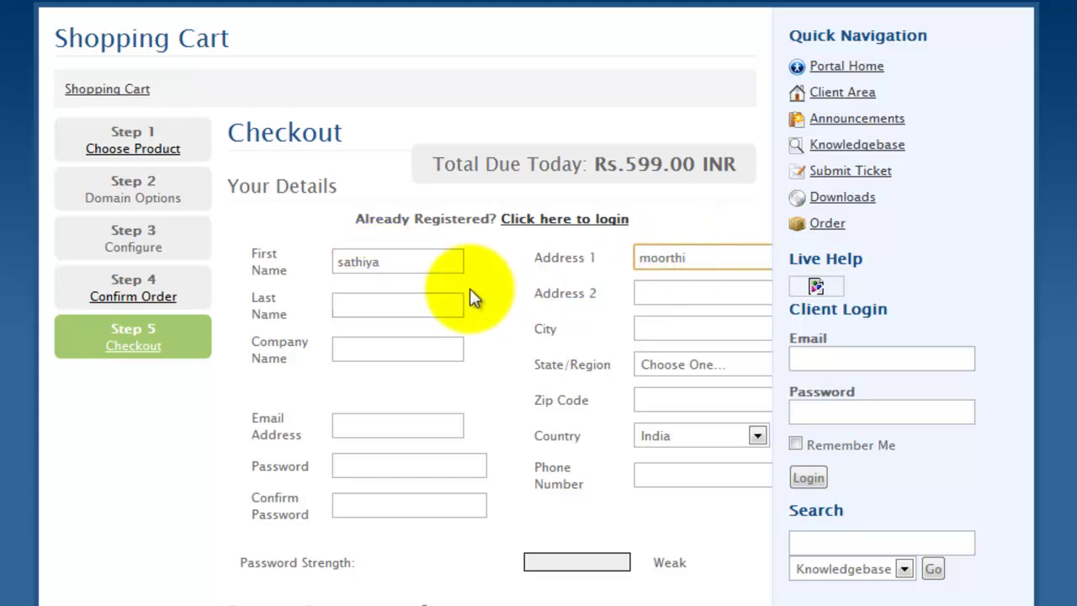
left_click(385, 305)
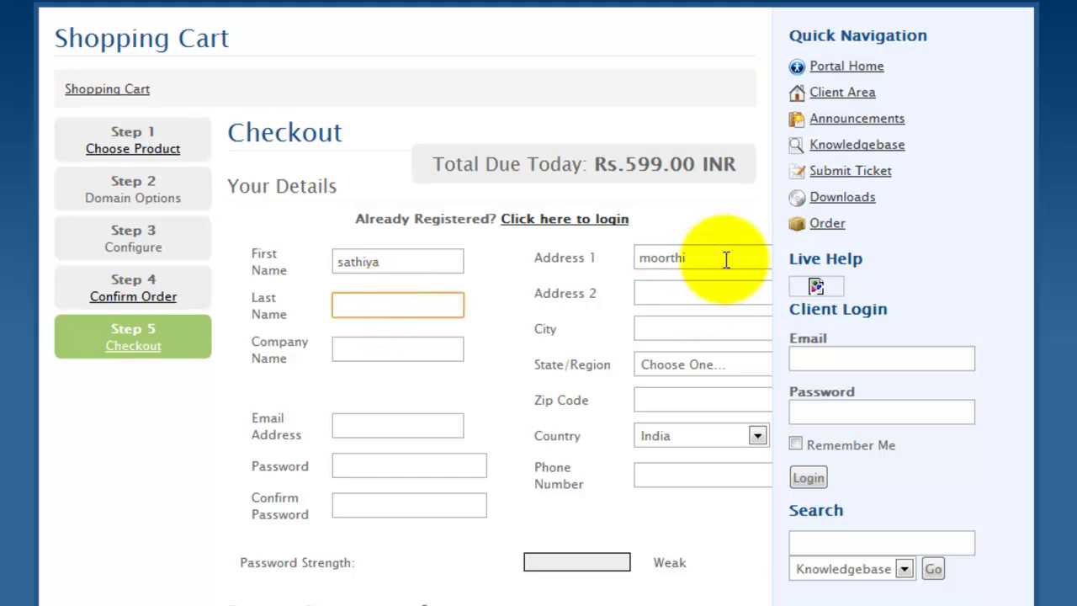
left_click_drag(723, 261, 637, 258)
key("ctrl+x")
left_click(404, 303)
key("ctrl+v")
left_click(680, 253)
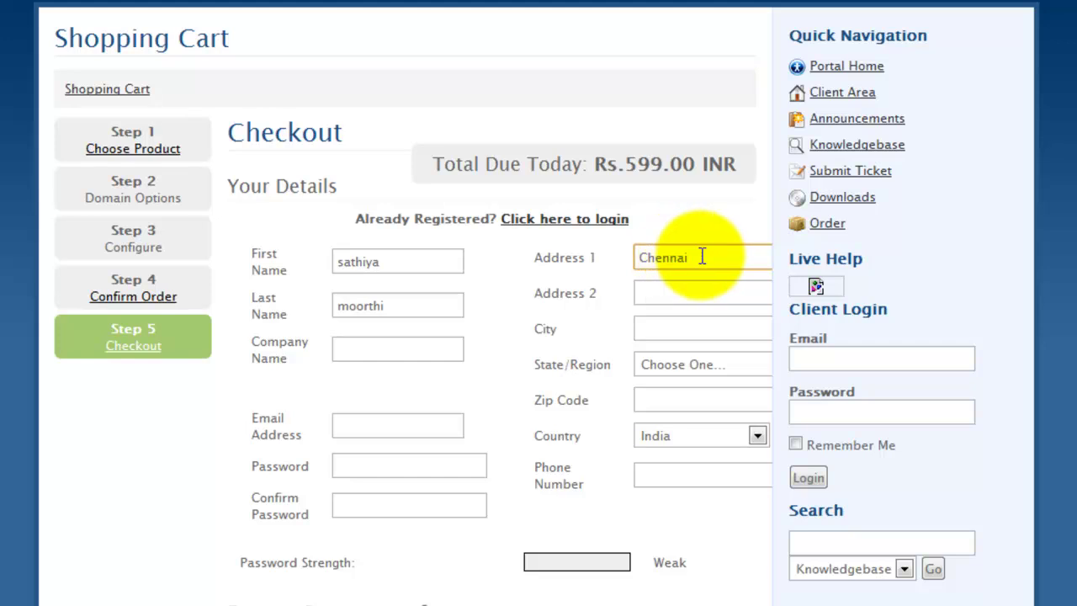
Enter the address, city, Tamil Nadu as the state, and the zip code.
left_click(650, 294)
type("Chennai")
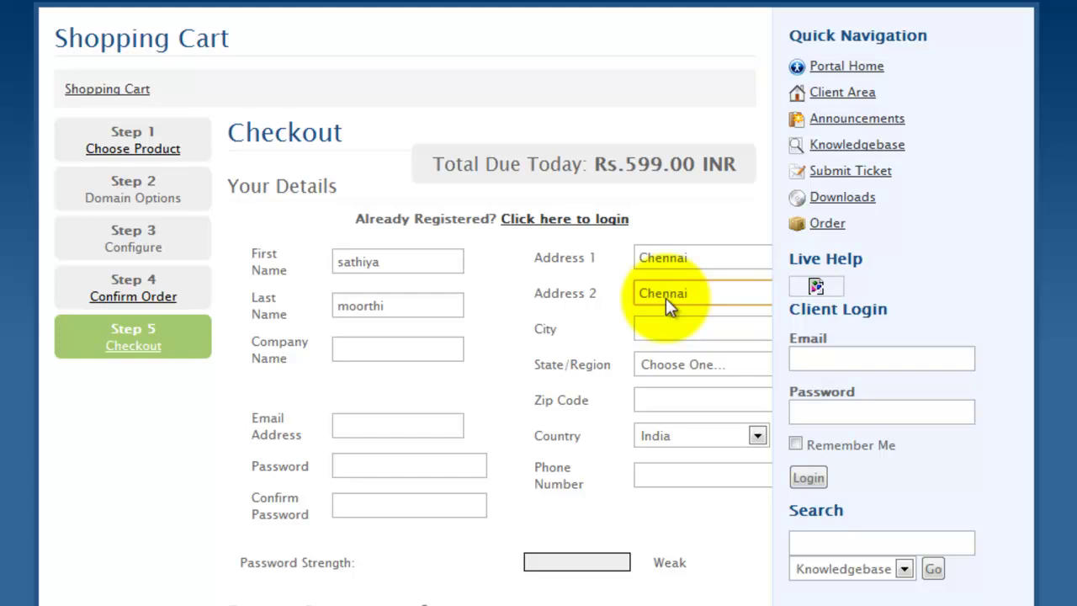
left_click(670, 329)
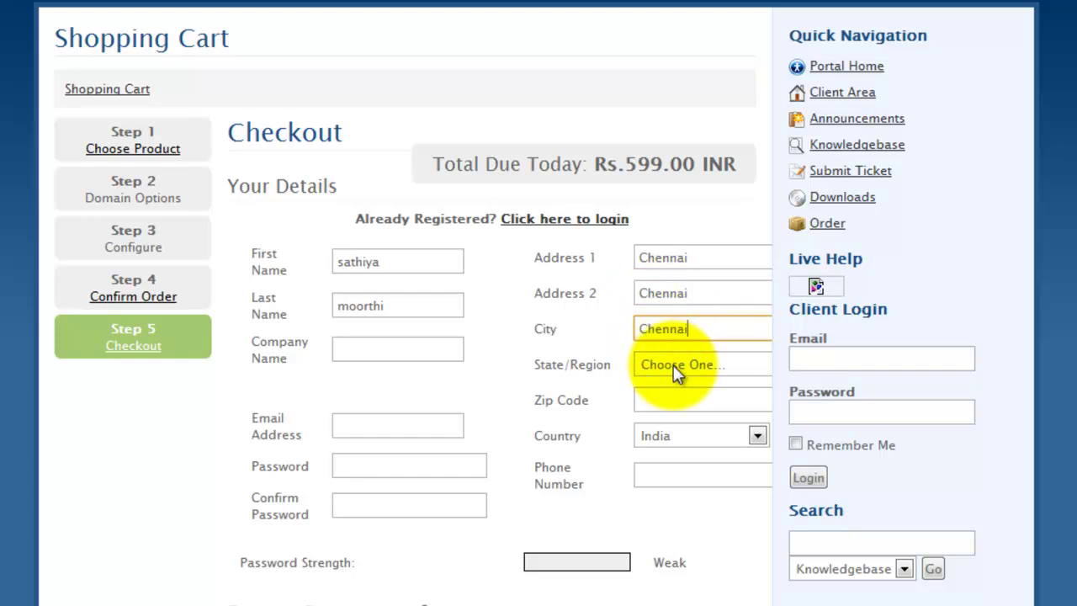
left_click(673, 365)
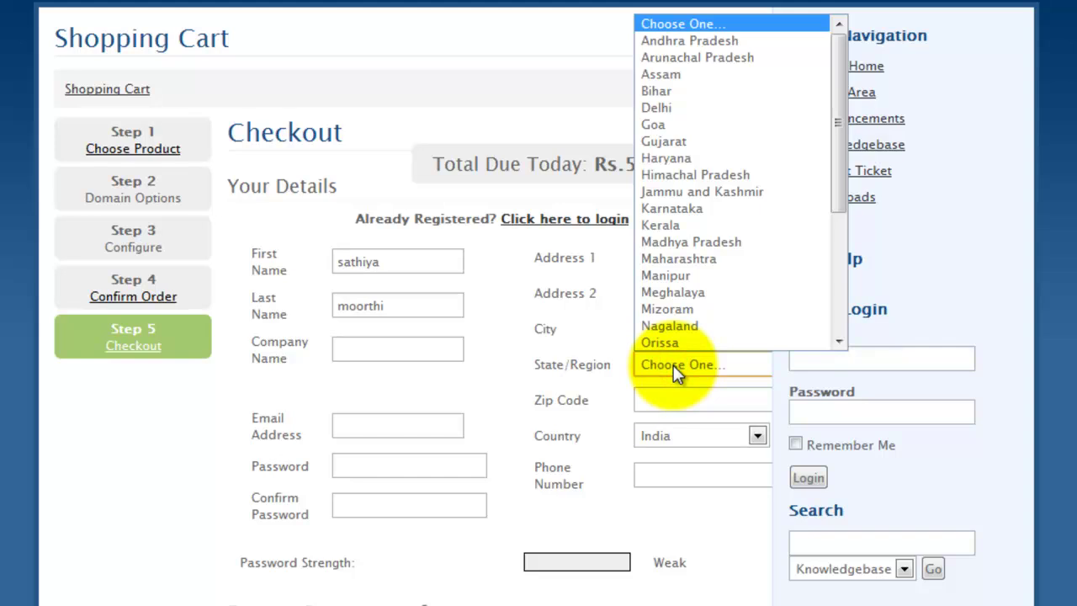
key("t")
left_click(681, 343)
left_click(680, 401)
type("6")
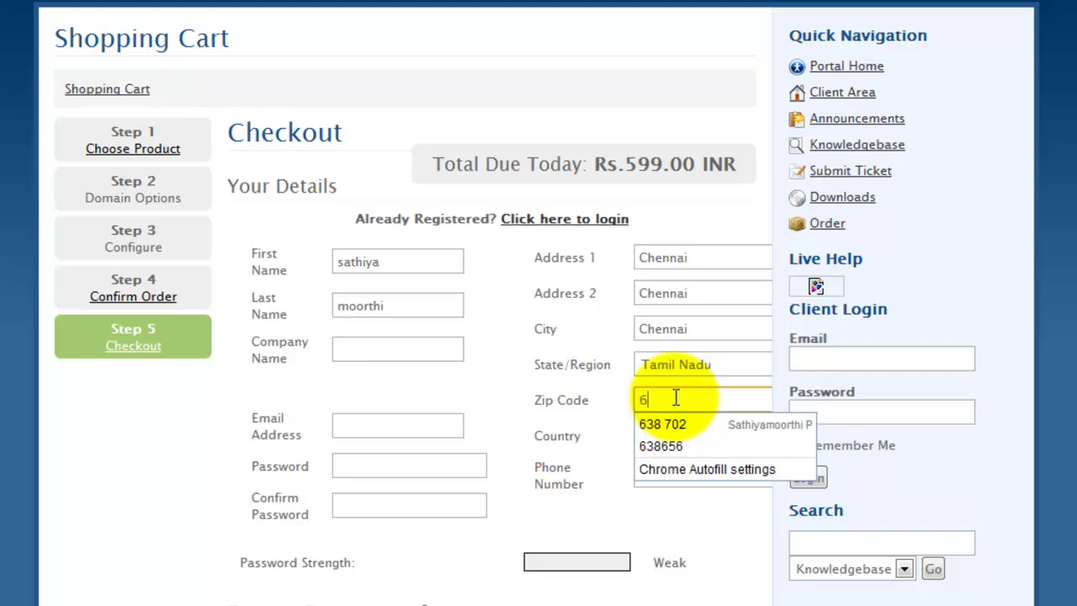
type("00")
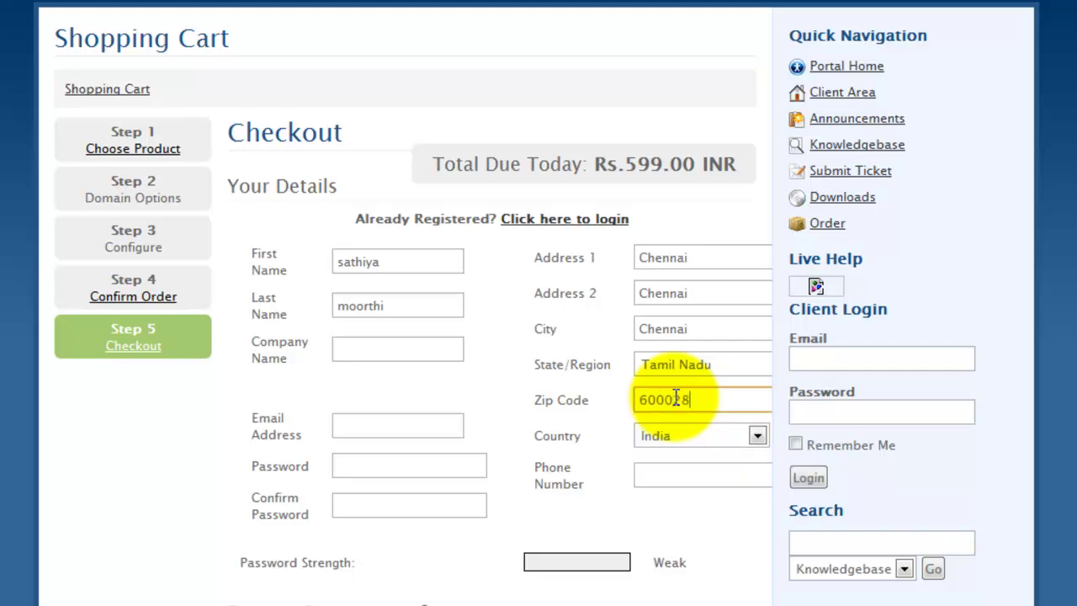
type("028")
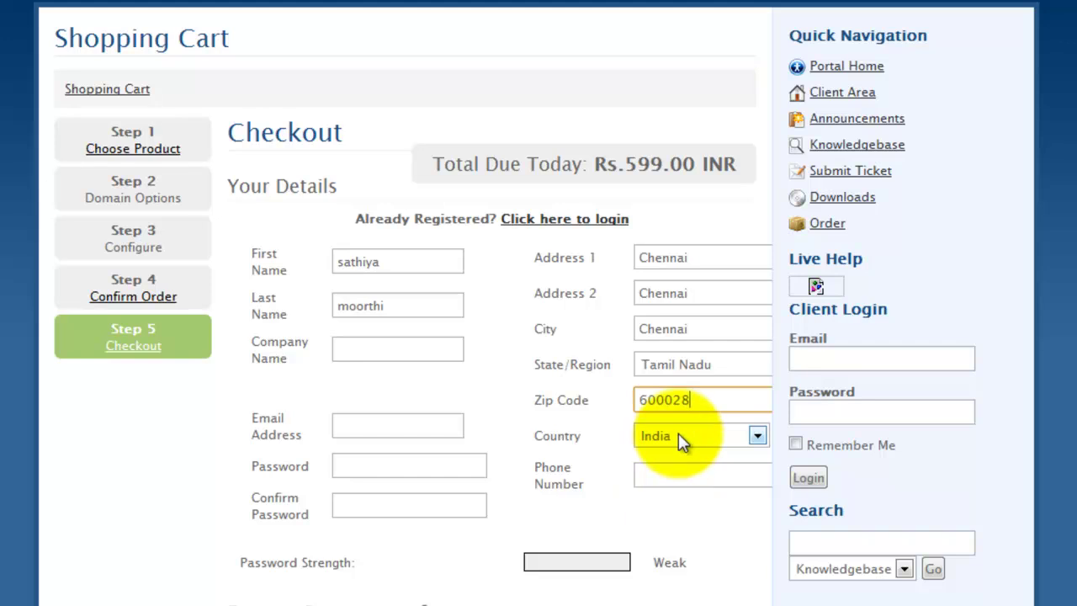
Fill in the email from a saved suggestion, changing its domain to hotmail.com.
left_click(344, 424)
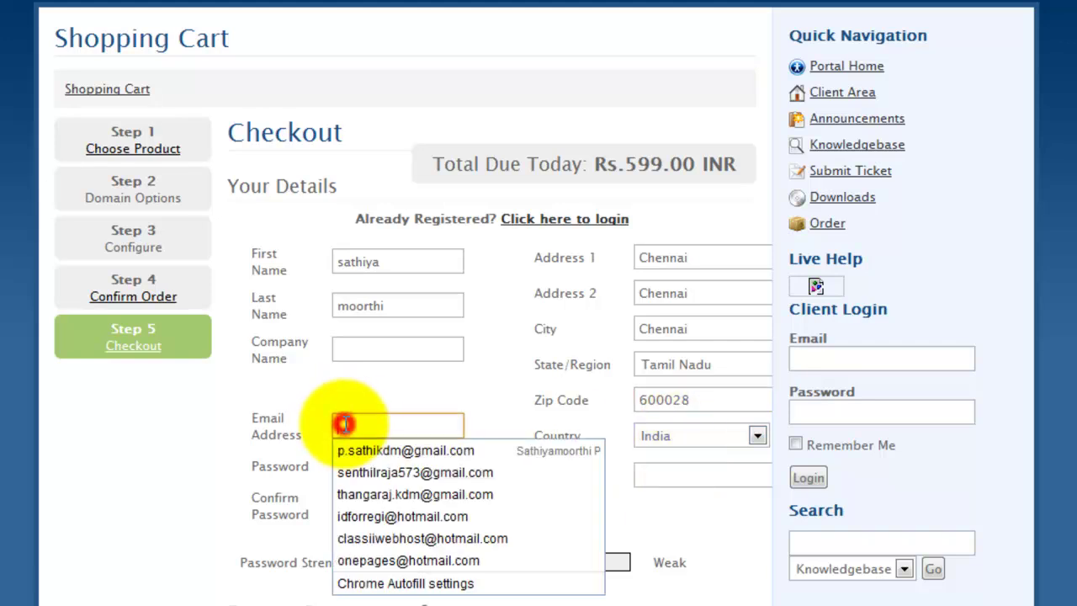
left_click(388, 450)
left_click(450, 426)
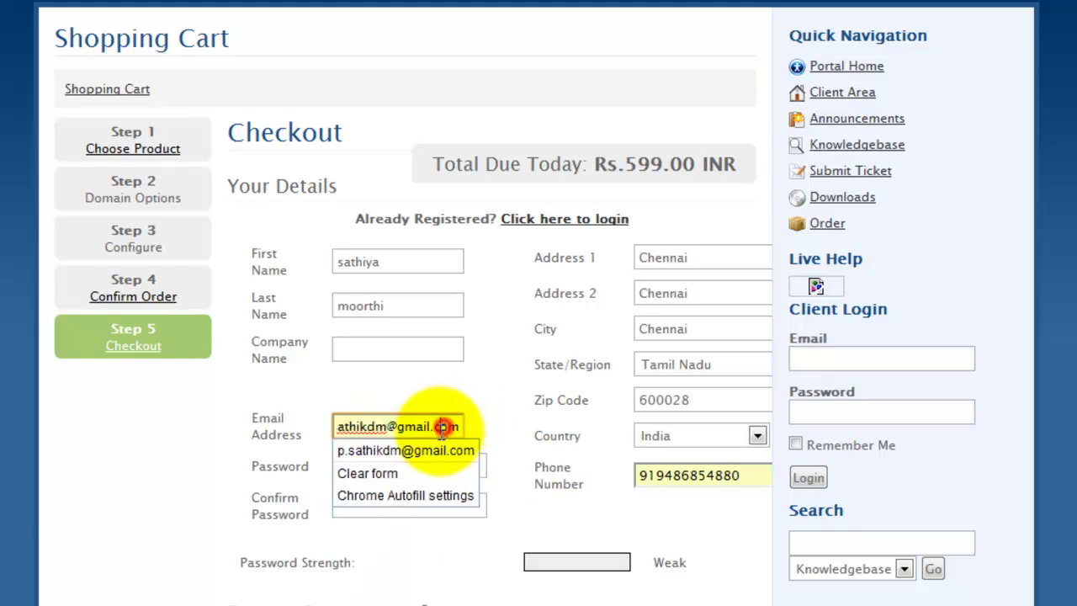
left_click(662, 476)
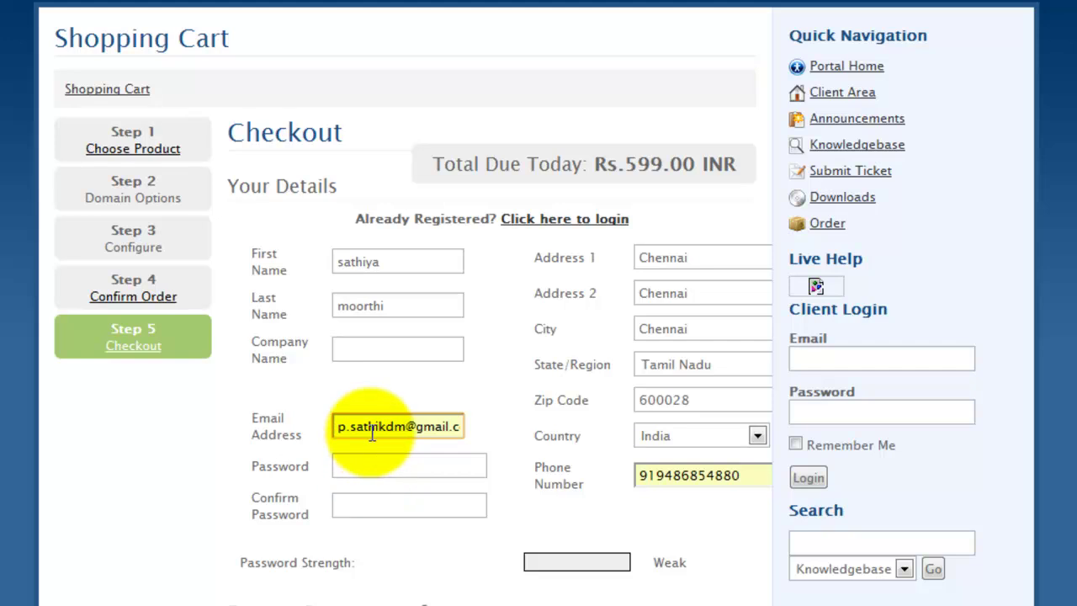
left_click_drag(379, 427, 507, 430)
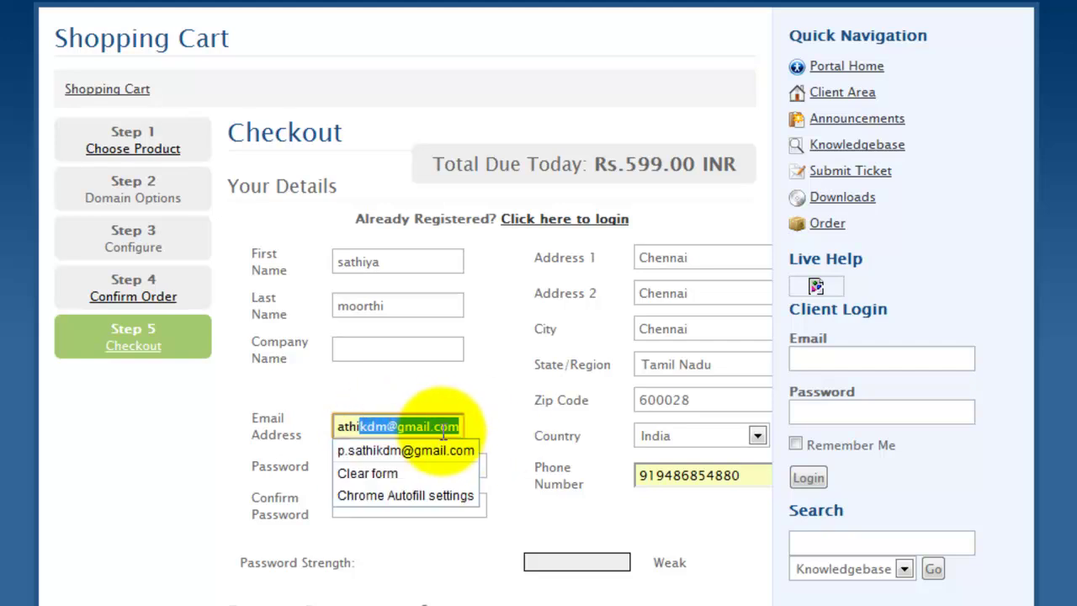
left_click(407, 428)
left_click_drag(400, 427, 475, 437)
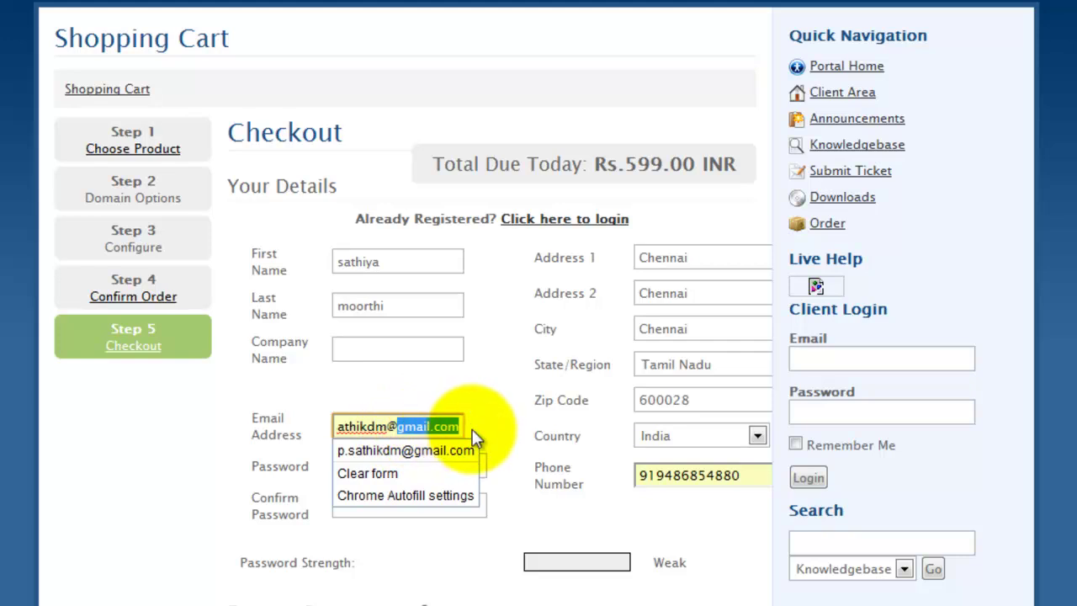
type("hotmail.com")
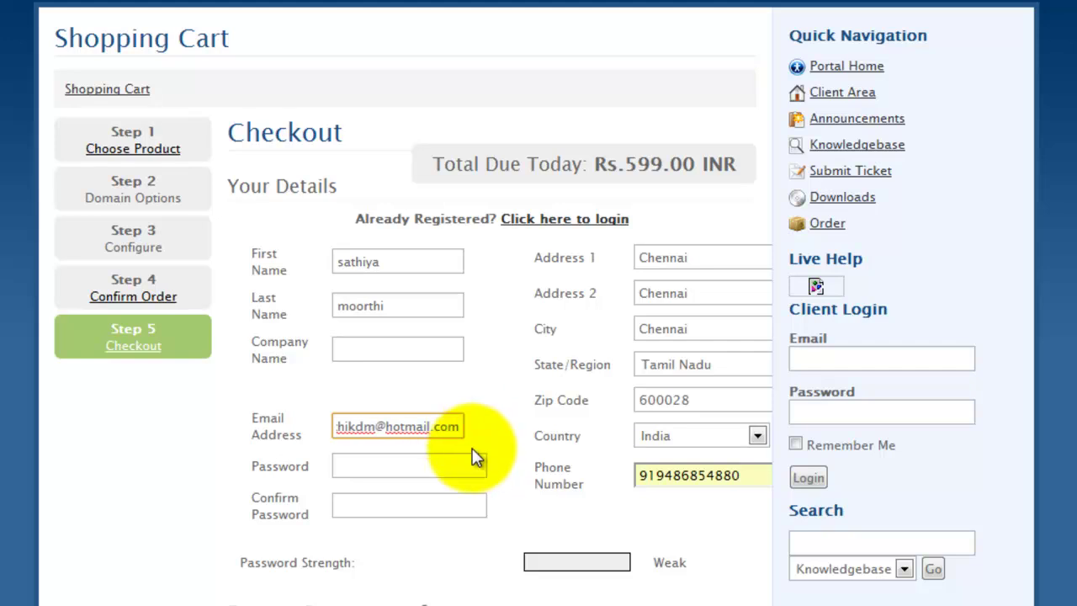
left_click(484, 603)
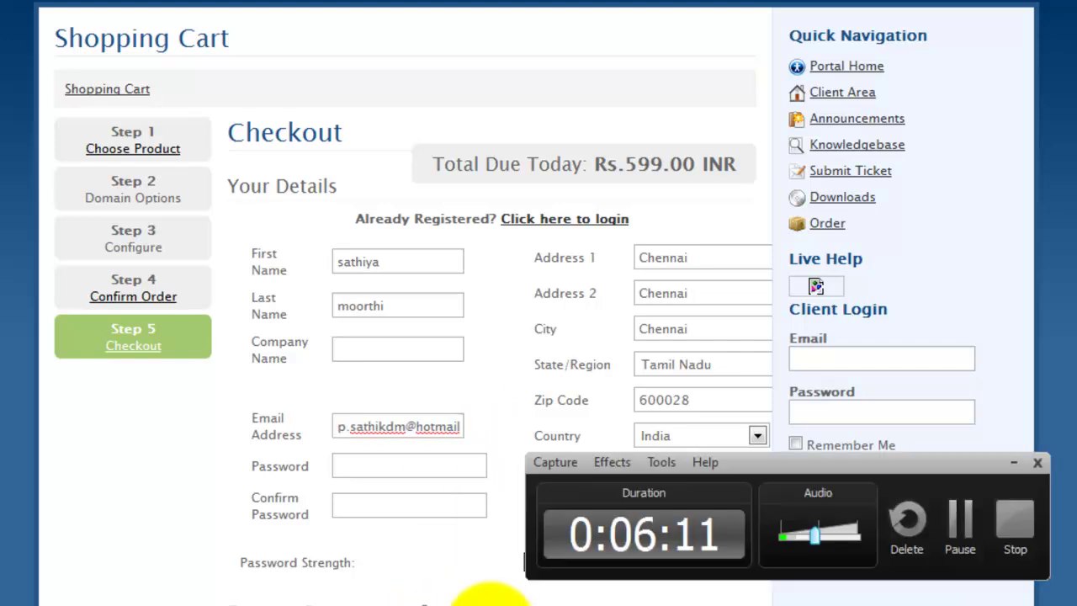
left_click(959, 528)
left_click_drag(439, 426, 479, 433)
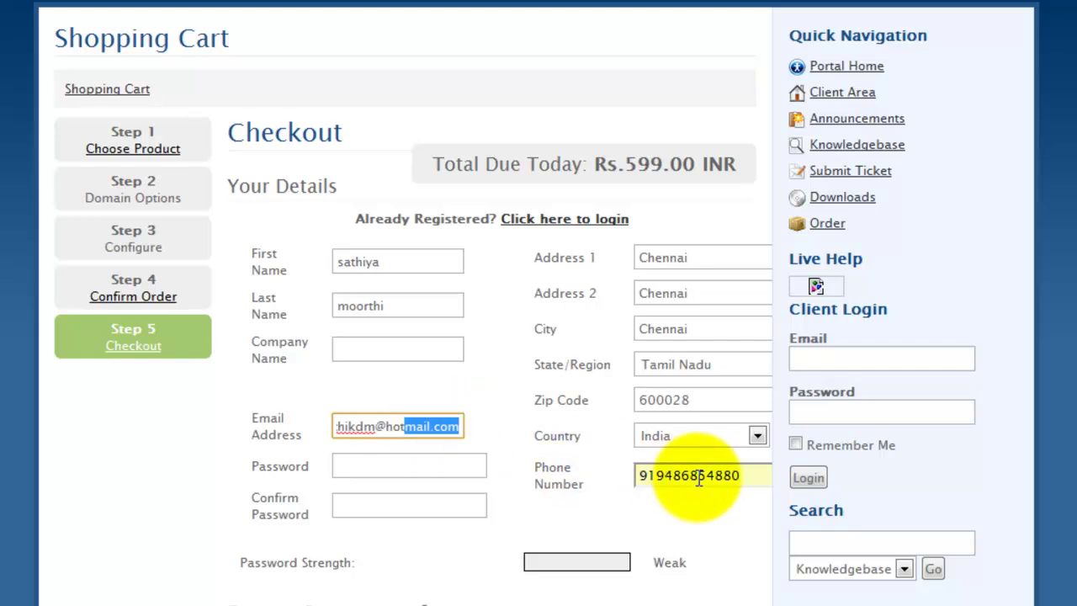
Enter the phone number without the leading 91 and set a matching account password.
left_click(731, 475)
left_click(752, 475)
left_click_drag(656, 476, 613, 476)
key("BackSpace")
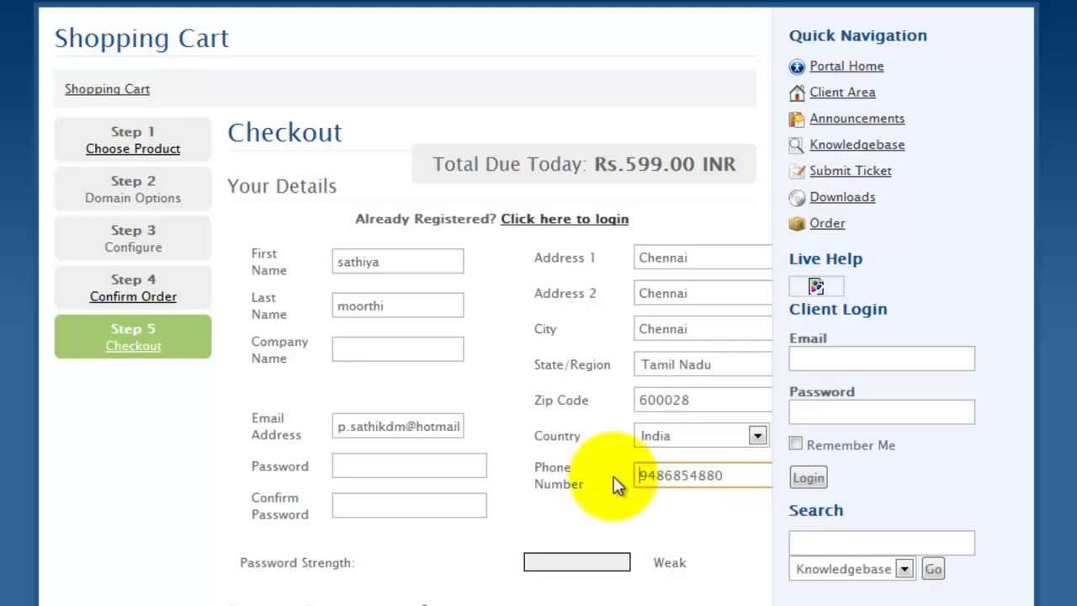
left_click(386, 468)
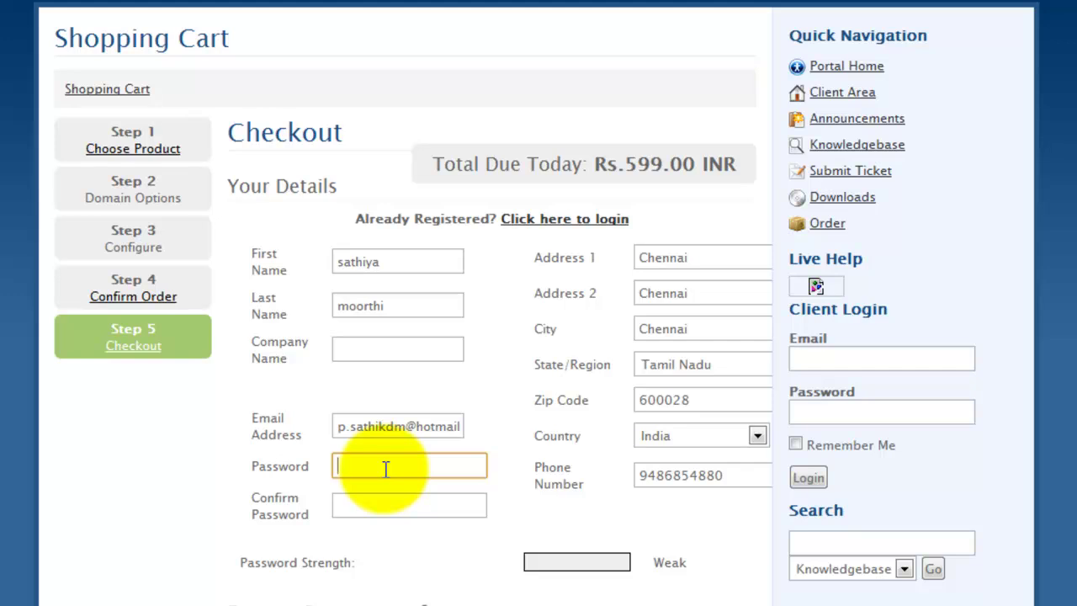
type("•••••")
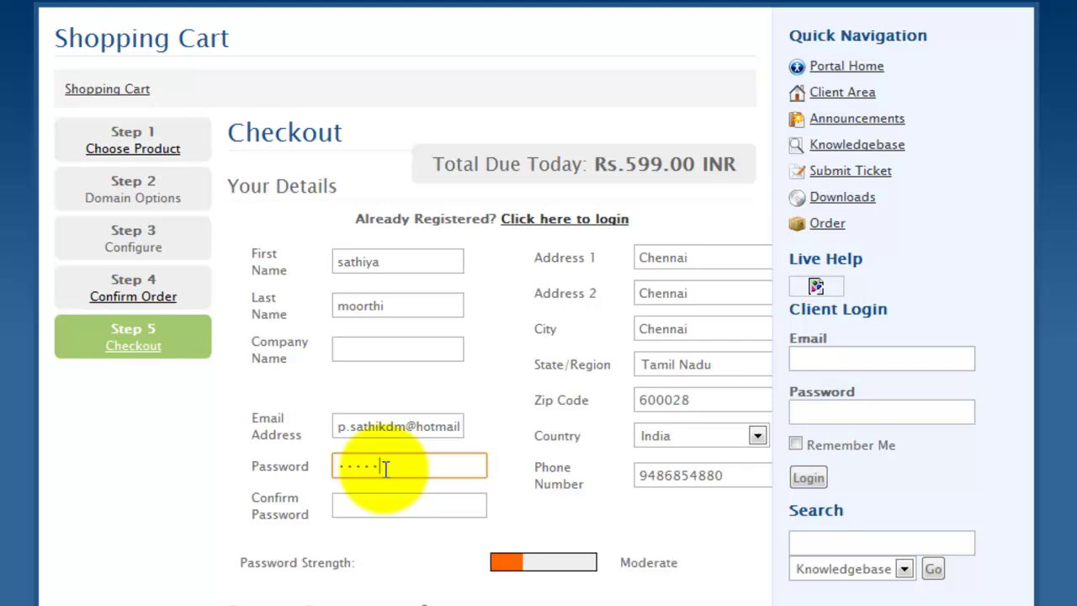
type("•••")
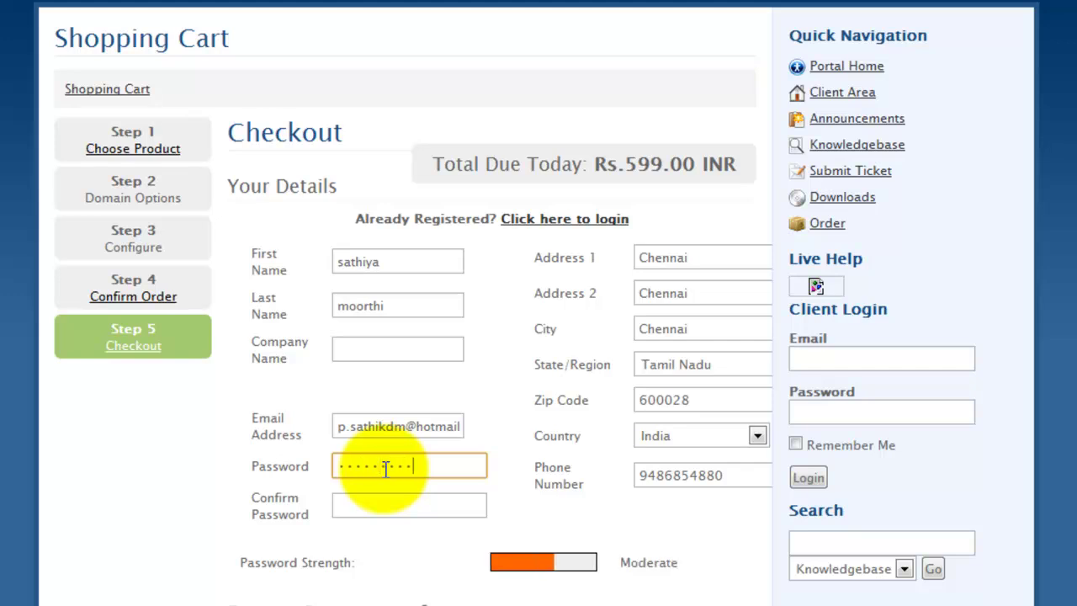
left_click(379, 510)
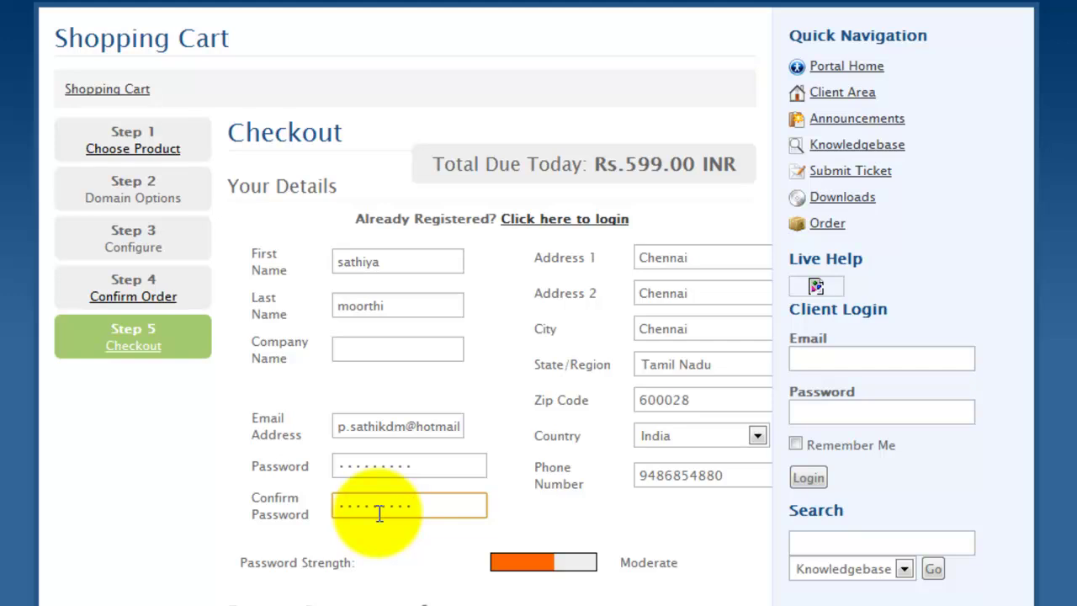
scroll(383, 512, "down", 4)
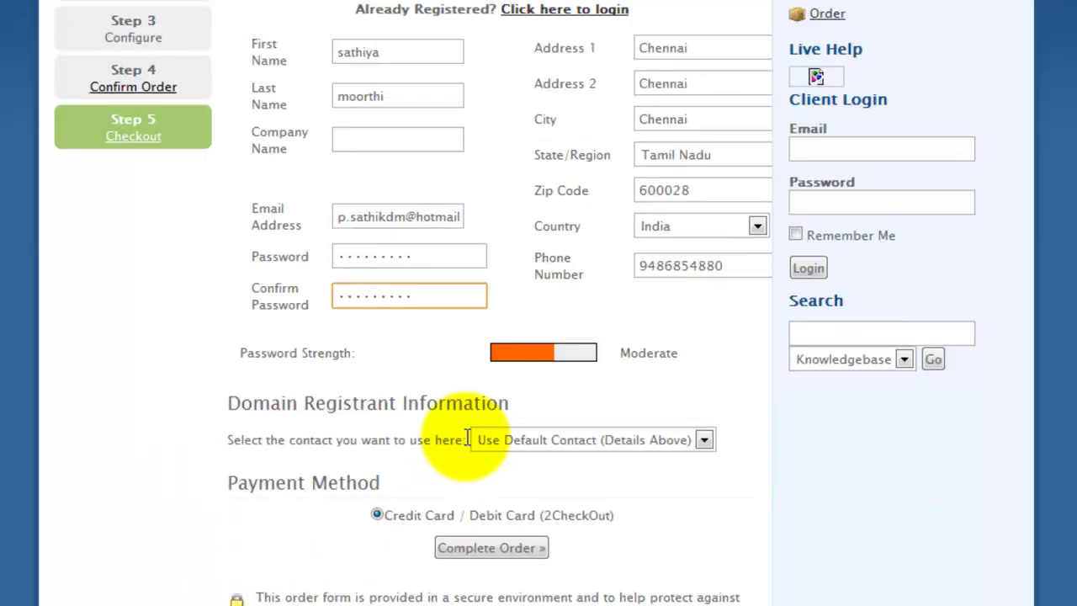
Keep the default registrant contact and complete the order with 2CheckOut payment.
left_click(569, 439)
left_click(571, 437)
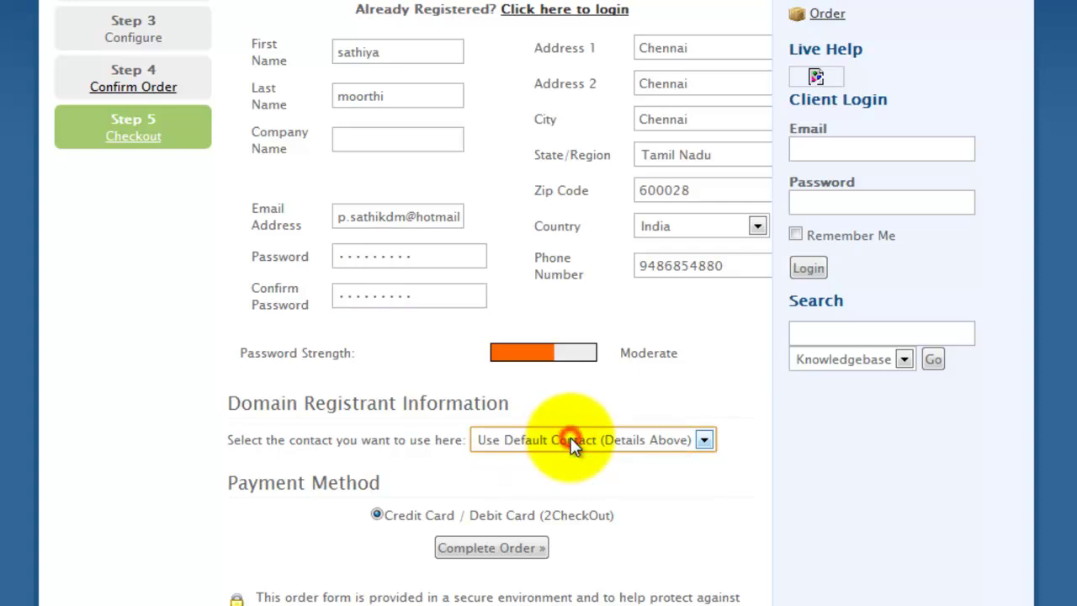
left_click(493, 548)
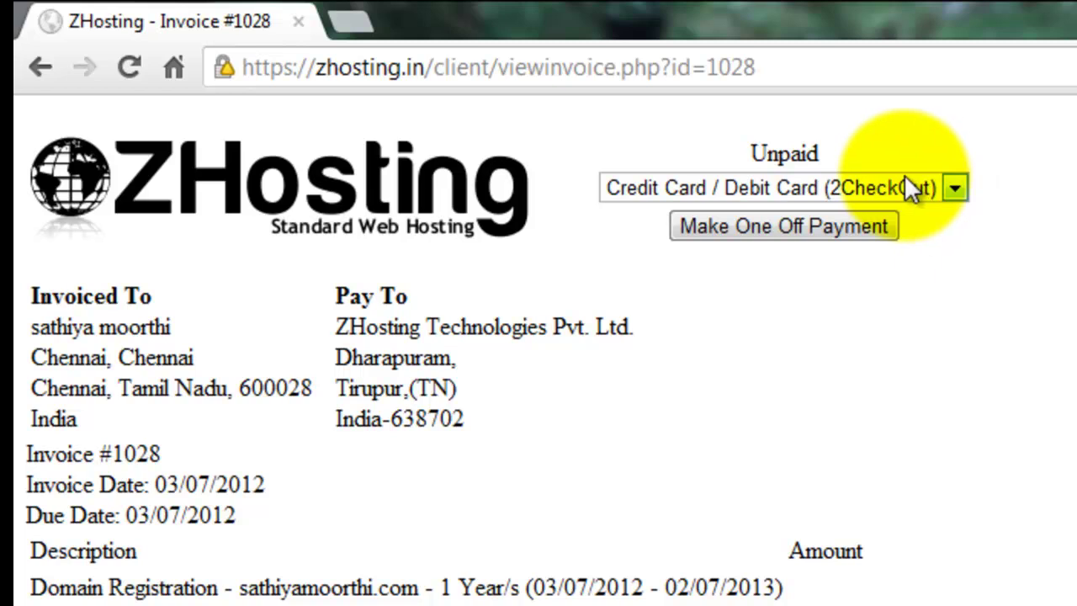
Pay invoice 1028 by card with Make One Off Payment.
left_click(780, 223)
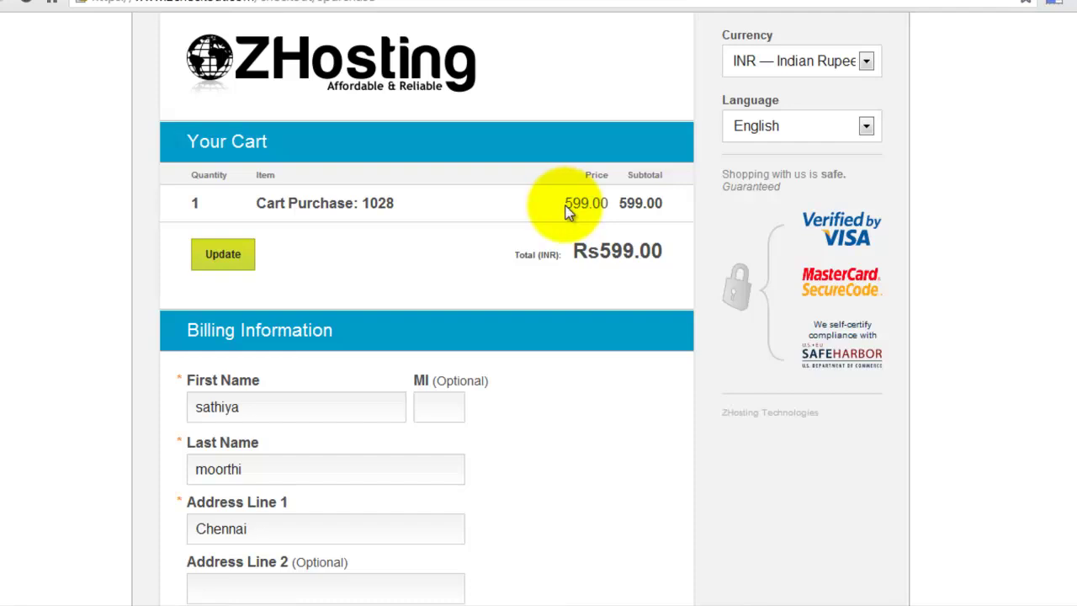
Review the prefilled 2Checkout billing form, checking the first name and Address Line 2.
scroll(429, 253, "down", 1)
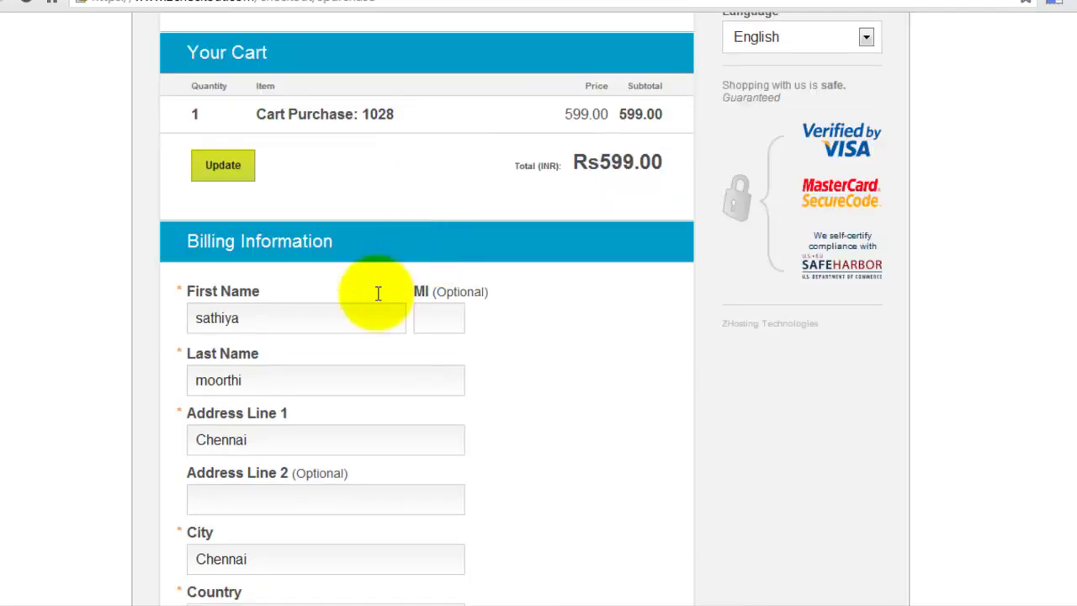
scroll(313, 351, "down", 2)
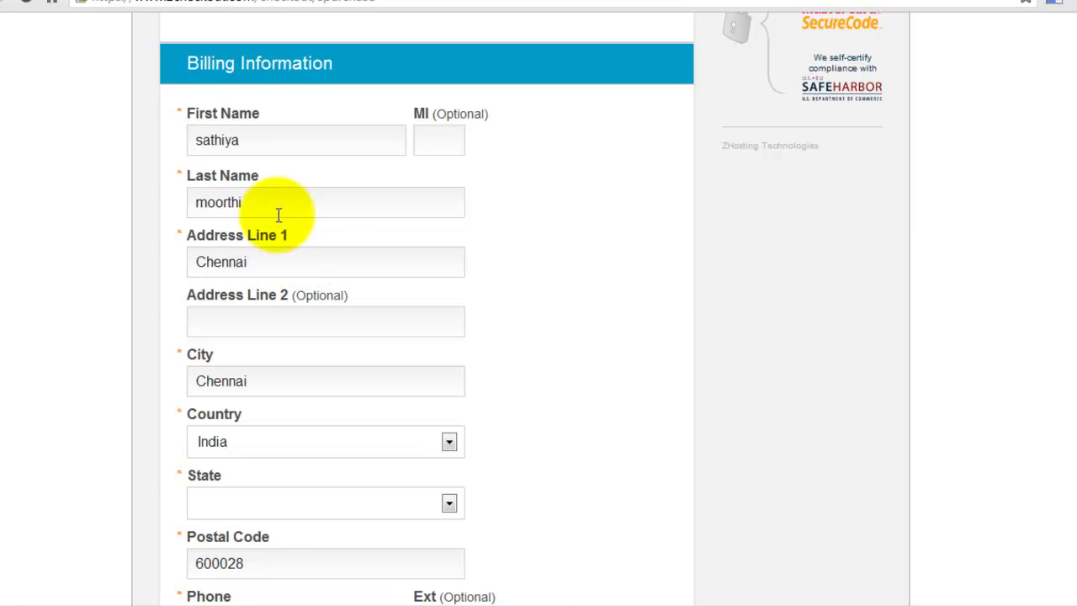
scroll(581, 316, "up", 3)
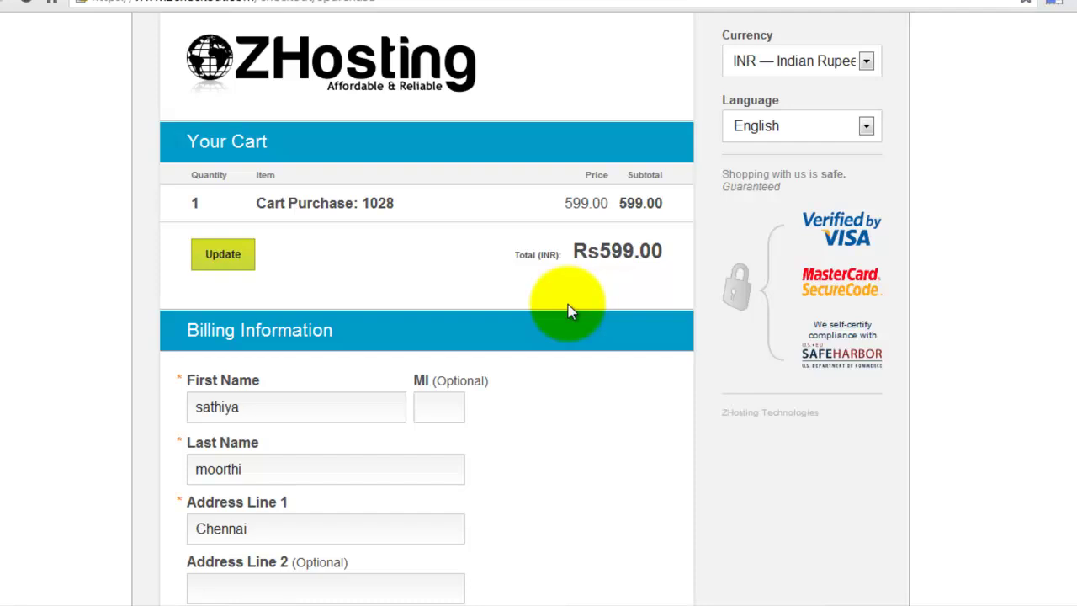
scroll(568, 311, "down", 2)
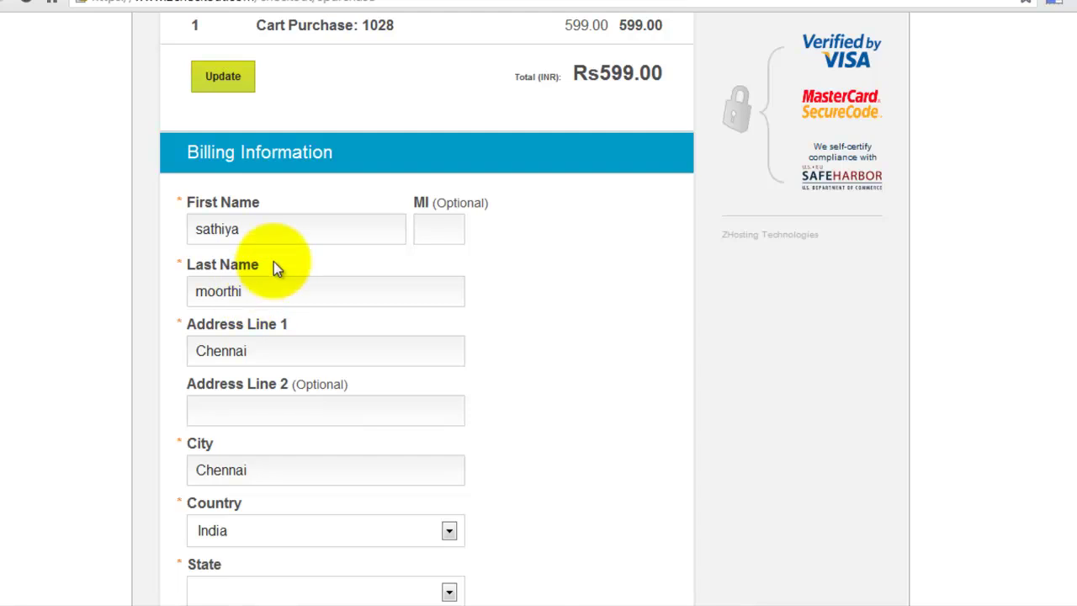
double_click(275, 224)
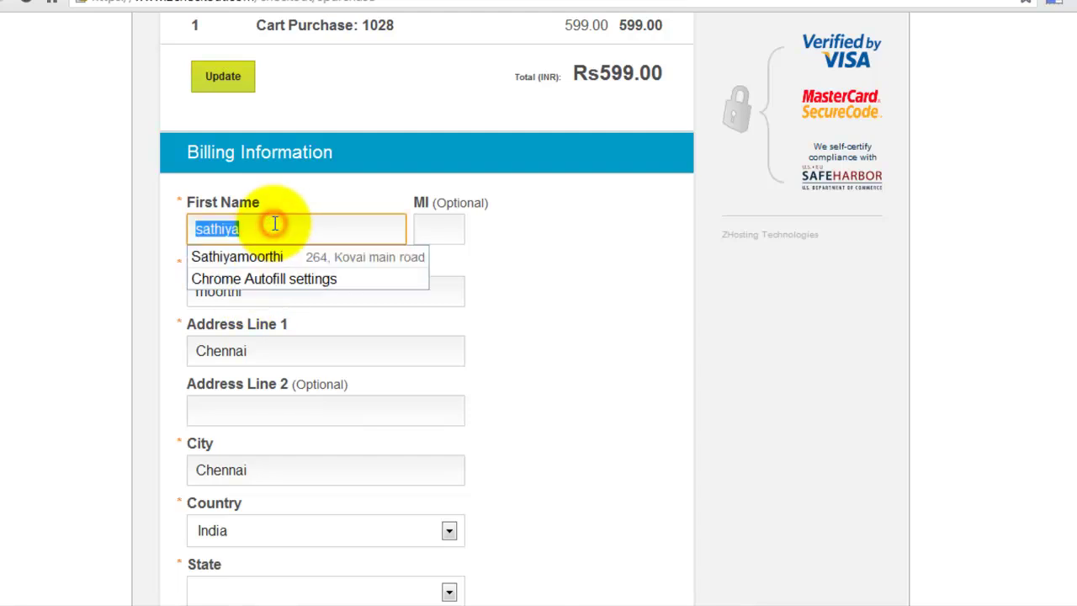
left_click(703, 291)
left_click(326, 409)
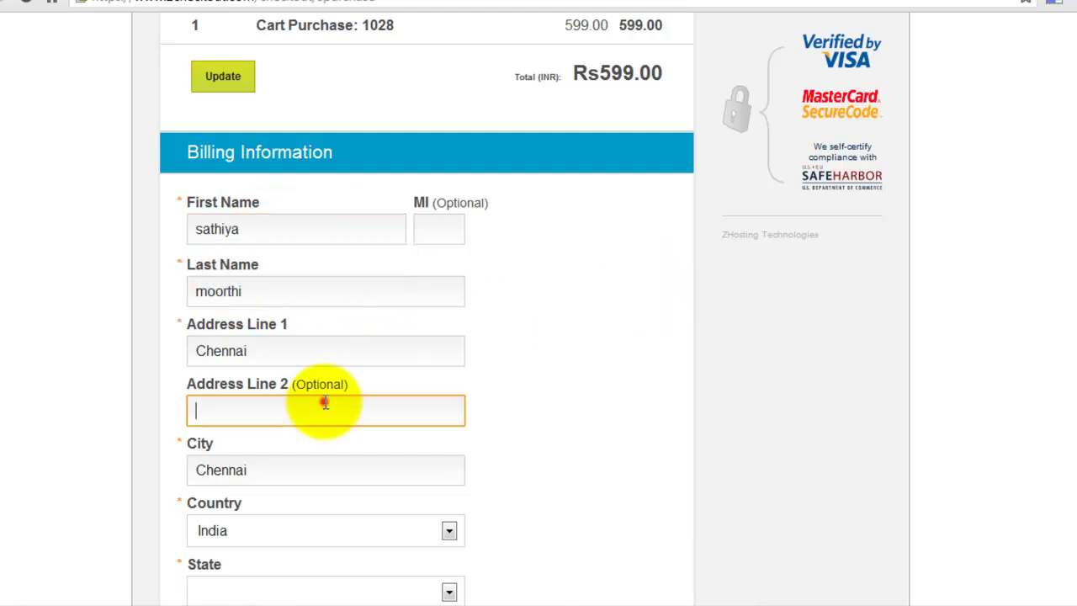
scroll(326, 409, "down", 5)
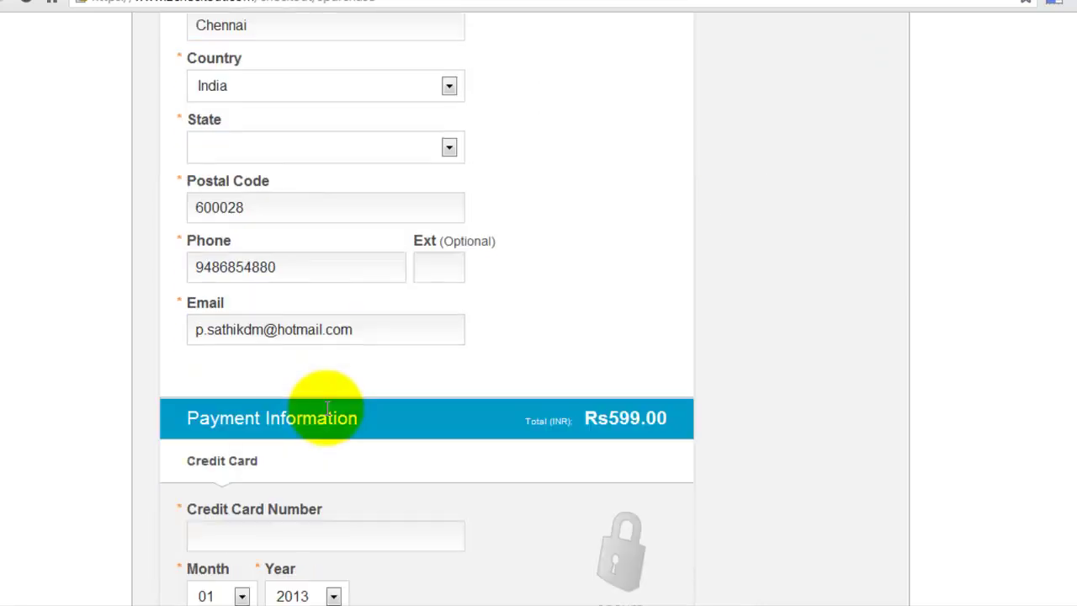
left_click(309, 531)
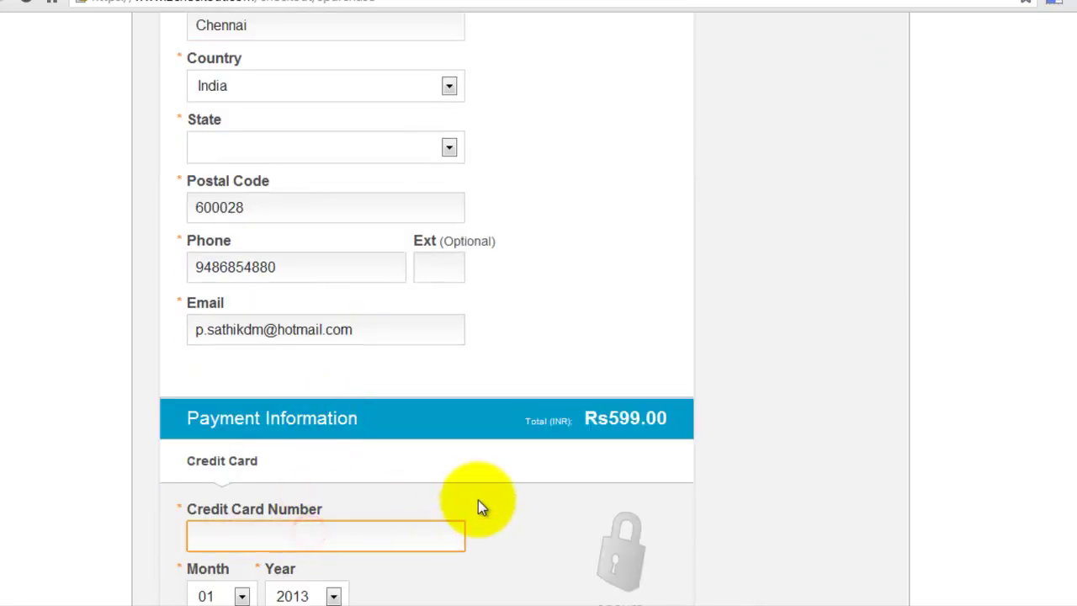
scroll(480, 500, "up", 5)
Recheck first name, last name and Address Line 1, rejecting the autofill suggestions.
double_click(277, 228)
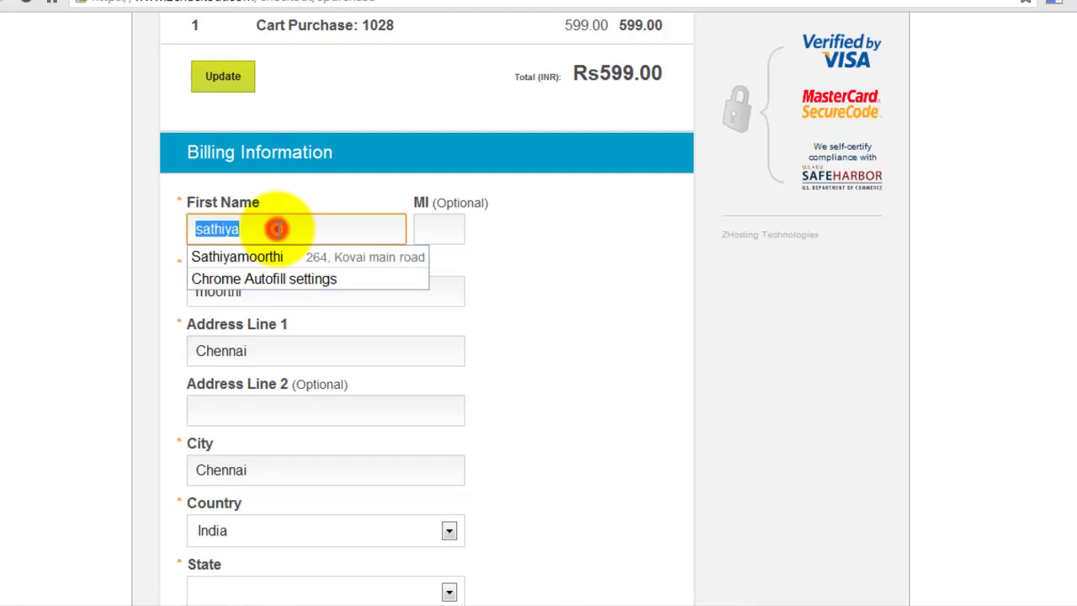
key("Down")
left_click(506, 271)
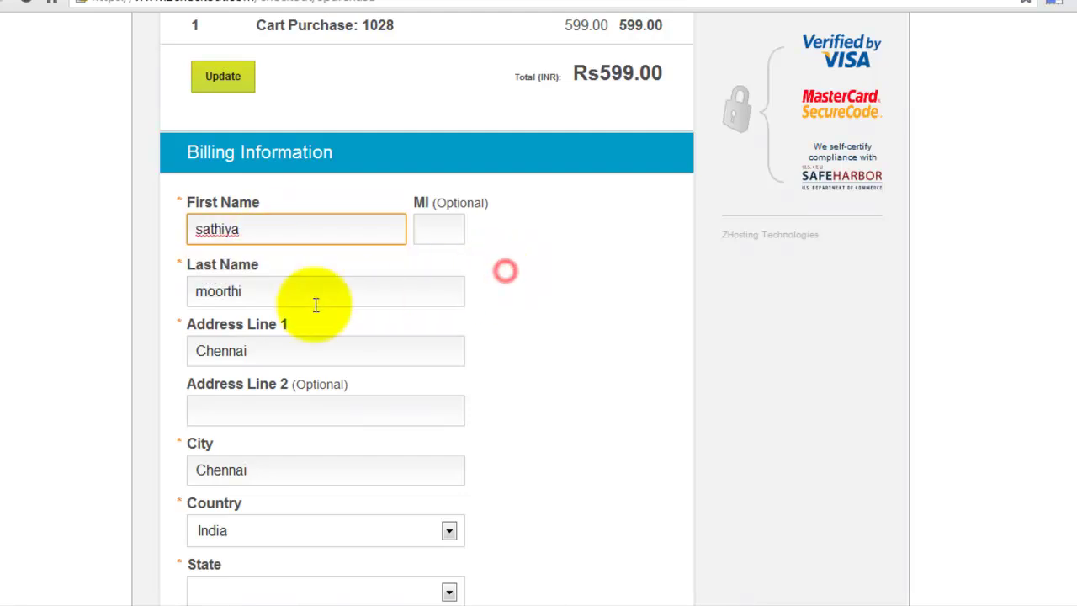
double_click(269, 226)
left_click(270, 226)
left_click(409, 311)
double_click(409, 306)
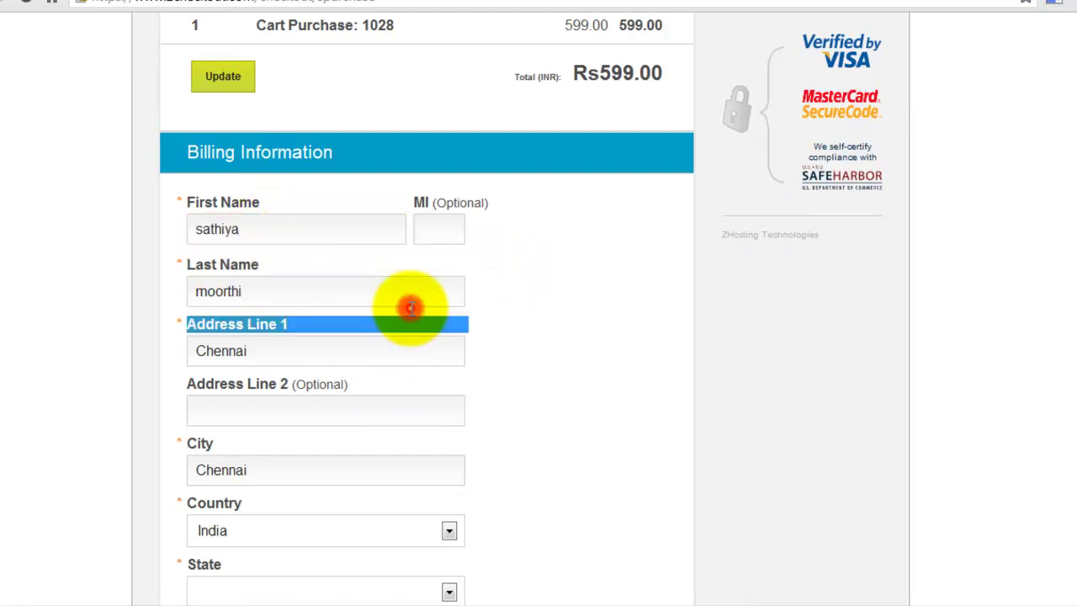
double_click(384, 302)
double_click(314, 352)
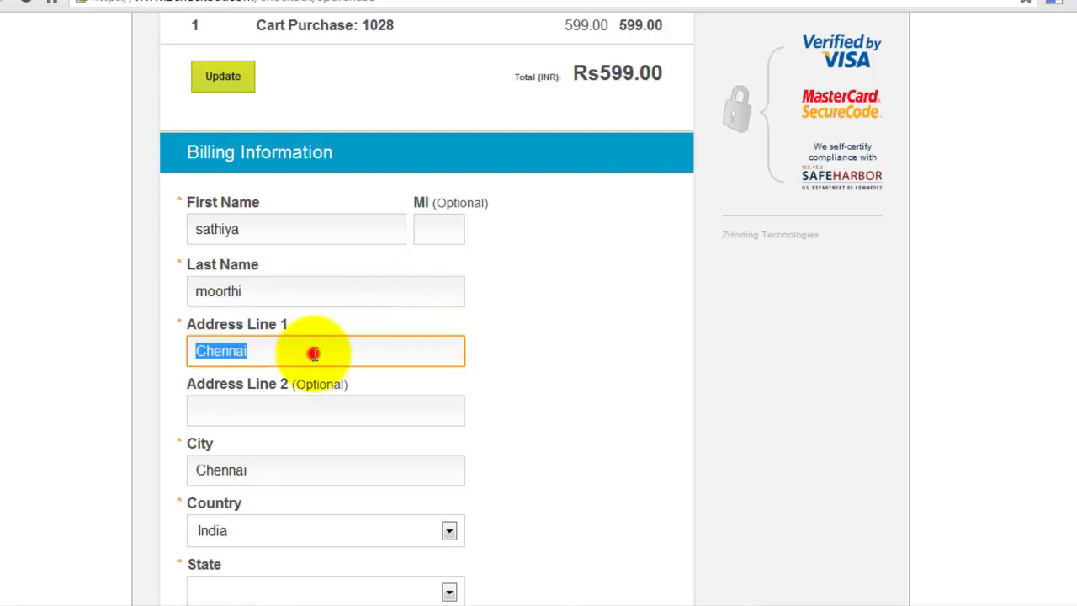
Check the billing city and set the State to Outside US & Canada.
scroll(314, 353, "down", 1)
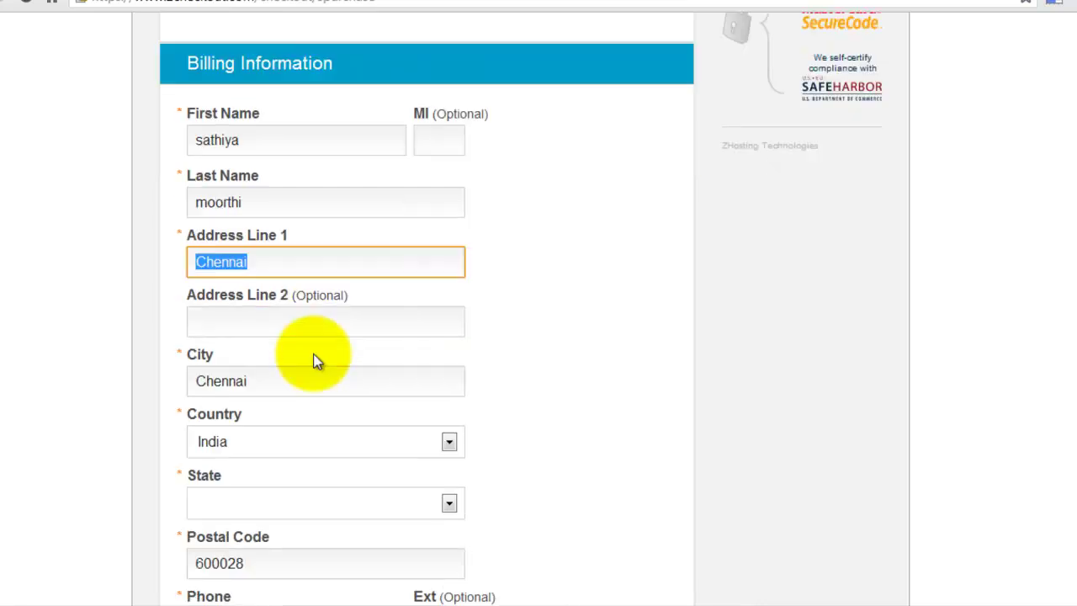
left_click(271, 378)
double_click(271, 377)
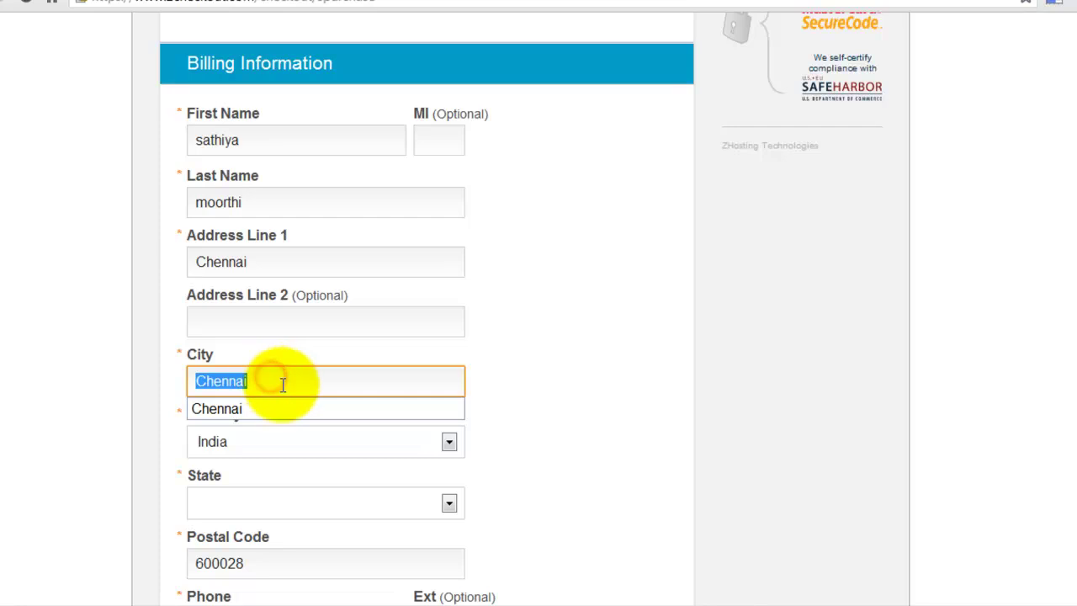
left_click(283, 378)
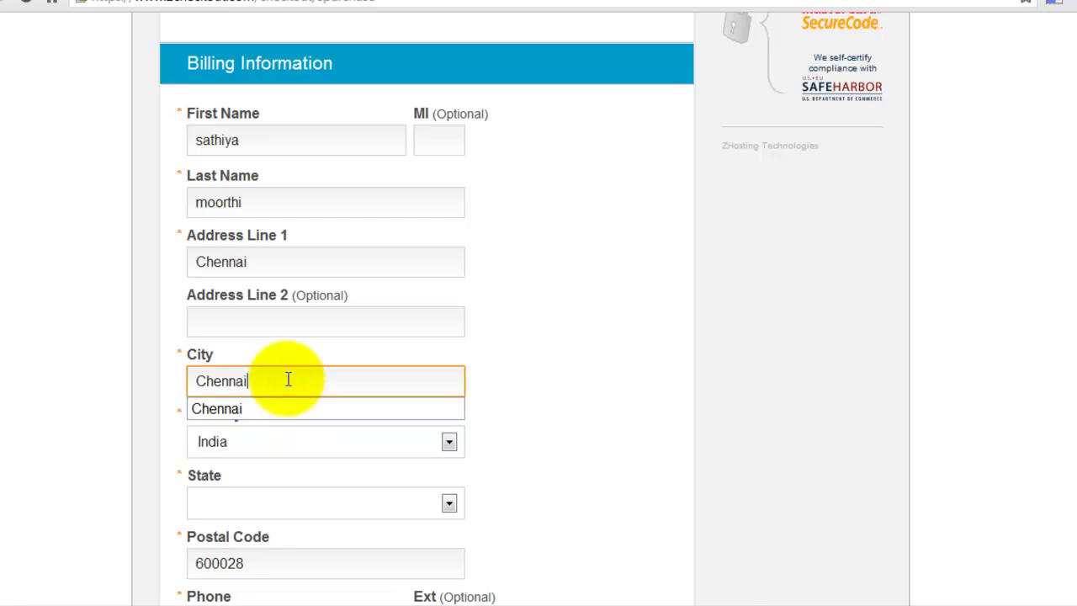
left_click(558, 380)
scroll(558, 380, "down", 2)
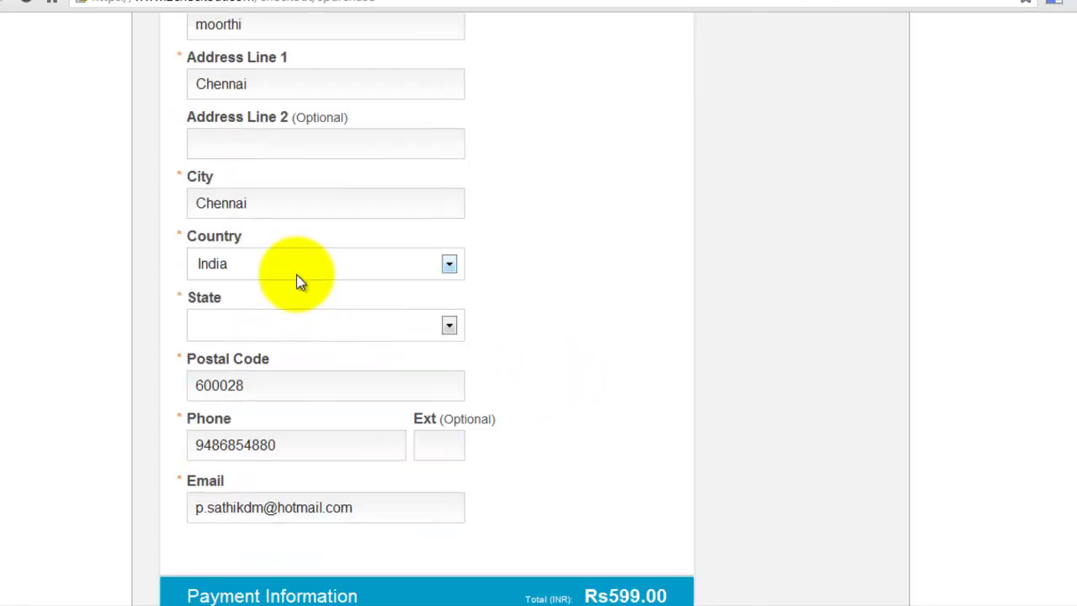
left_click(289, 334)
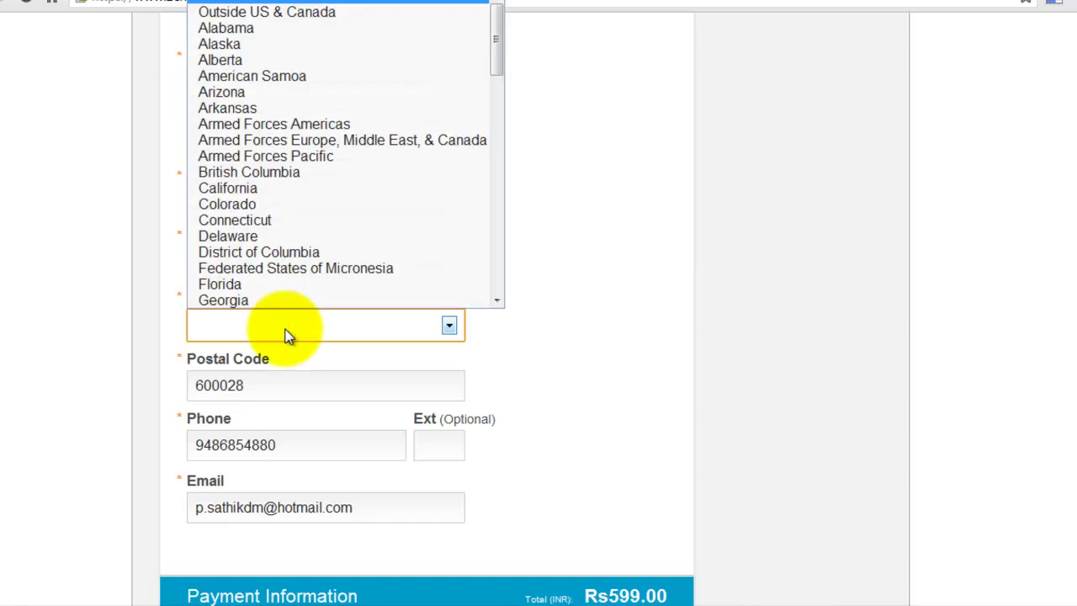
scroll(287, 335, "up", 3)
scroll(285, 341, "down", 1)
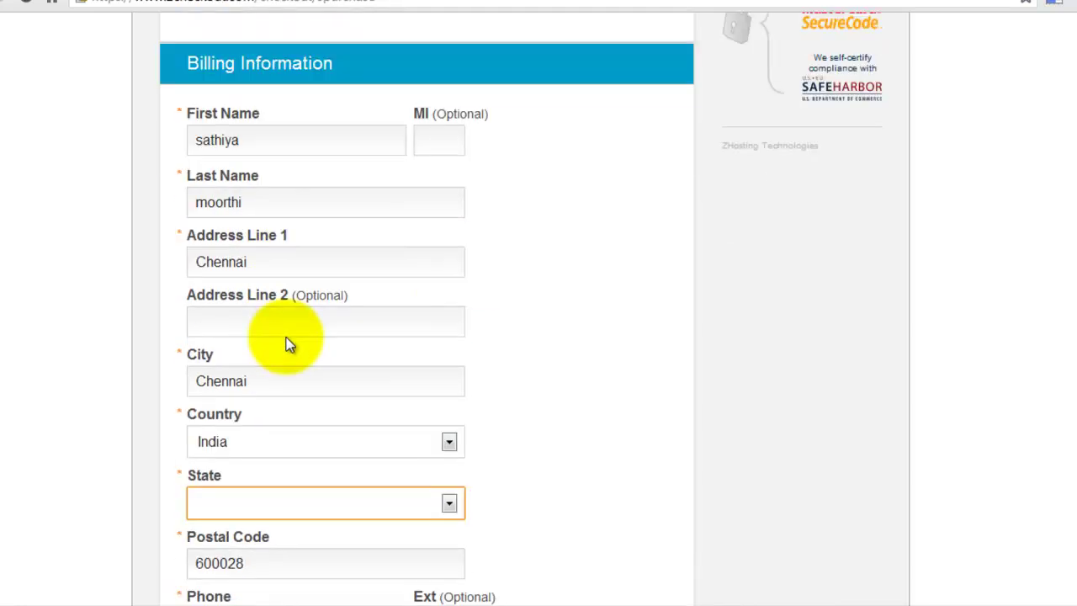
left_click(351, 502)
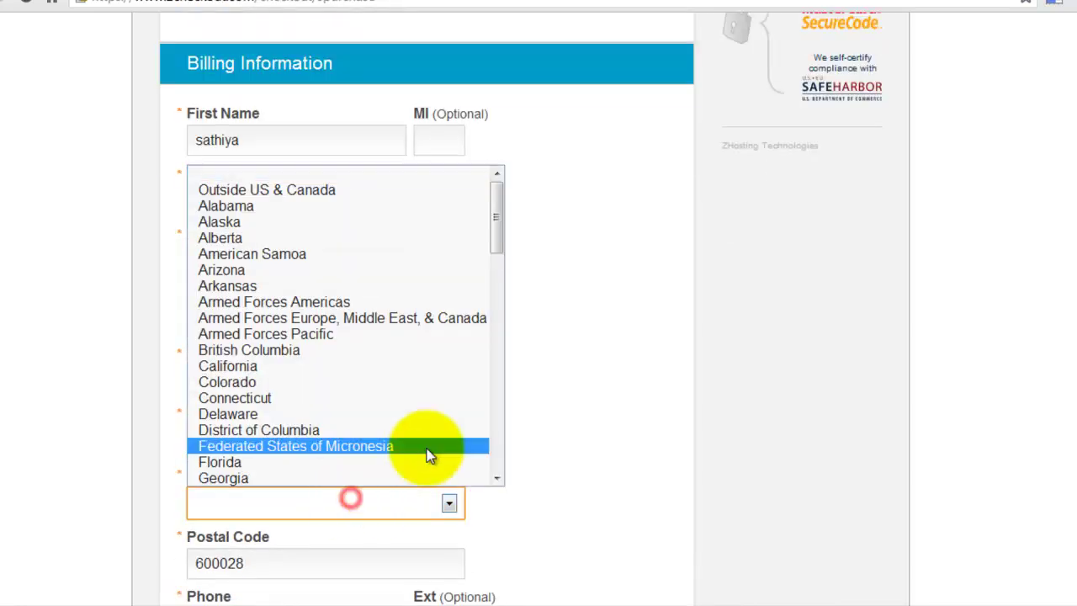
left_click(289, 191)
Check the Postal Code, Phone and Email fields, dismissing the Windows colour-scheme prompt.
scroll(614, 487, "down", 2)
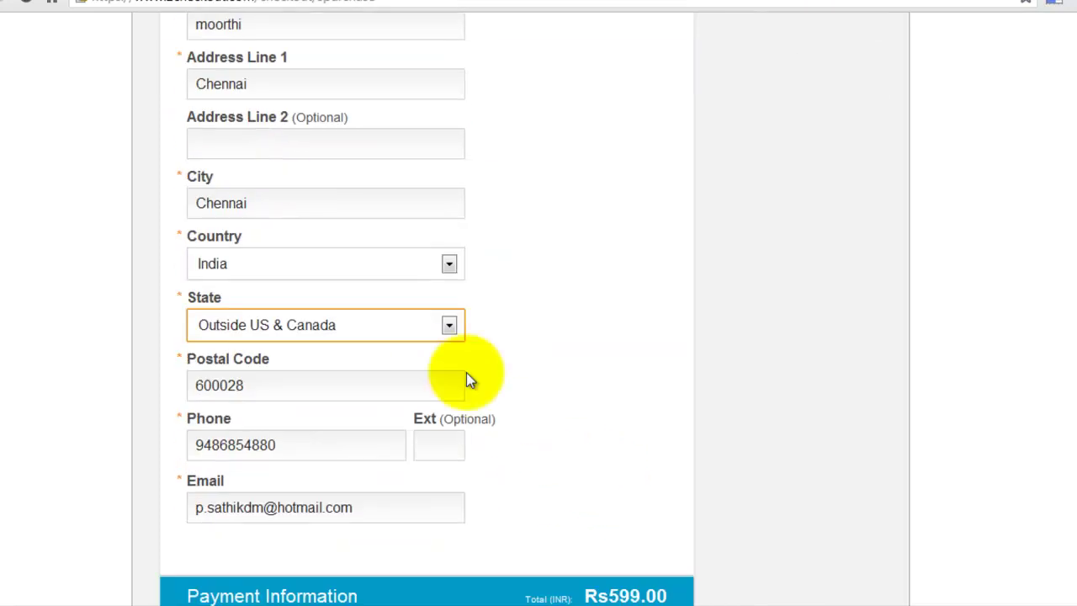
left_click(270, 388)
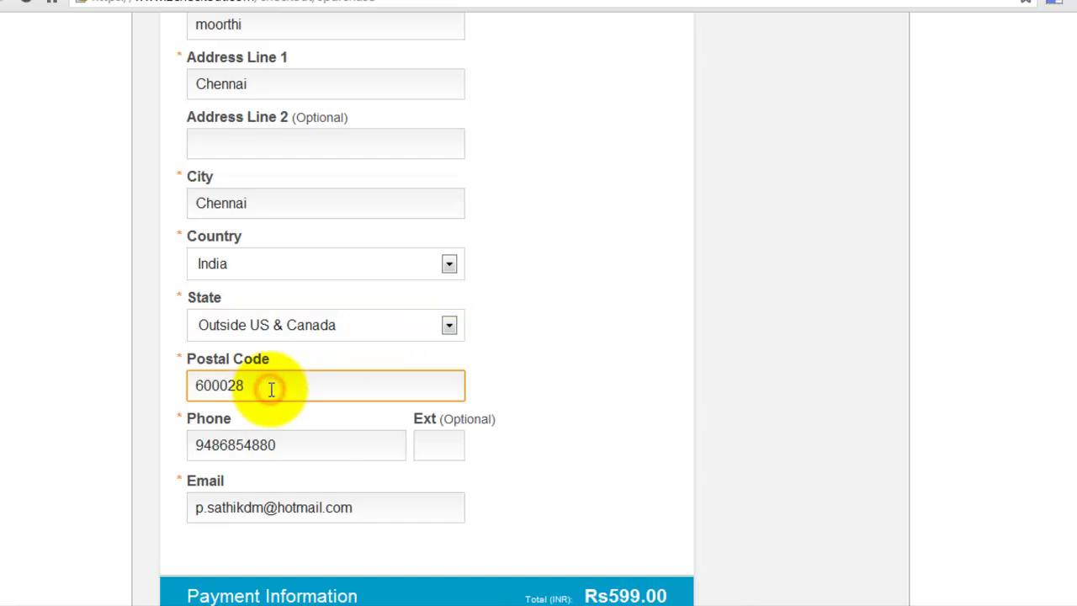
double_click(270, 388)
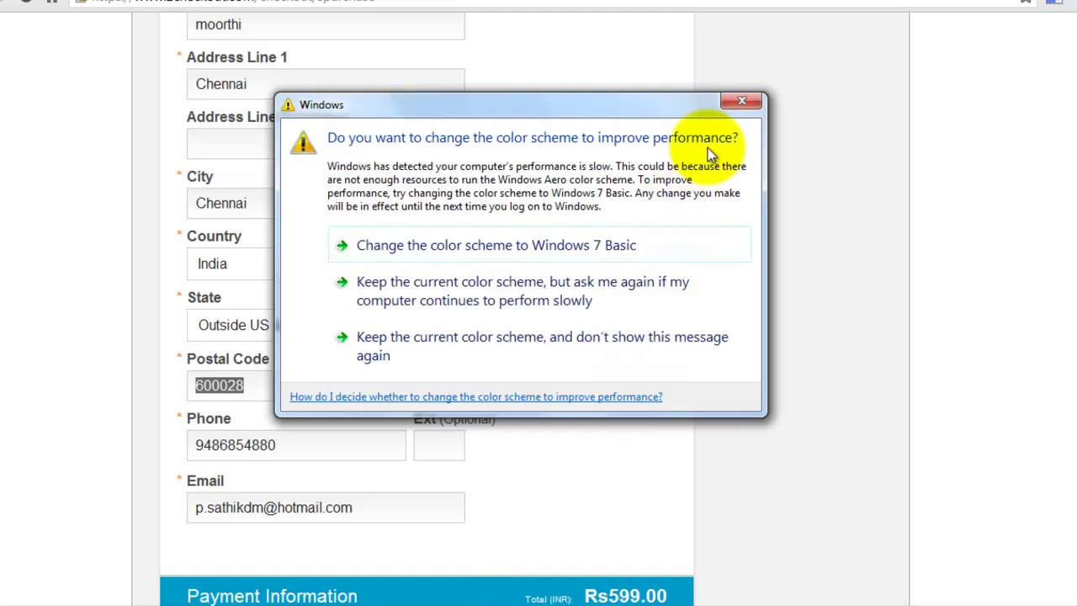
left_click(746, 103)
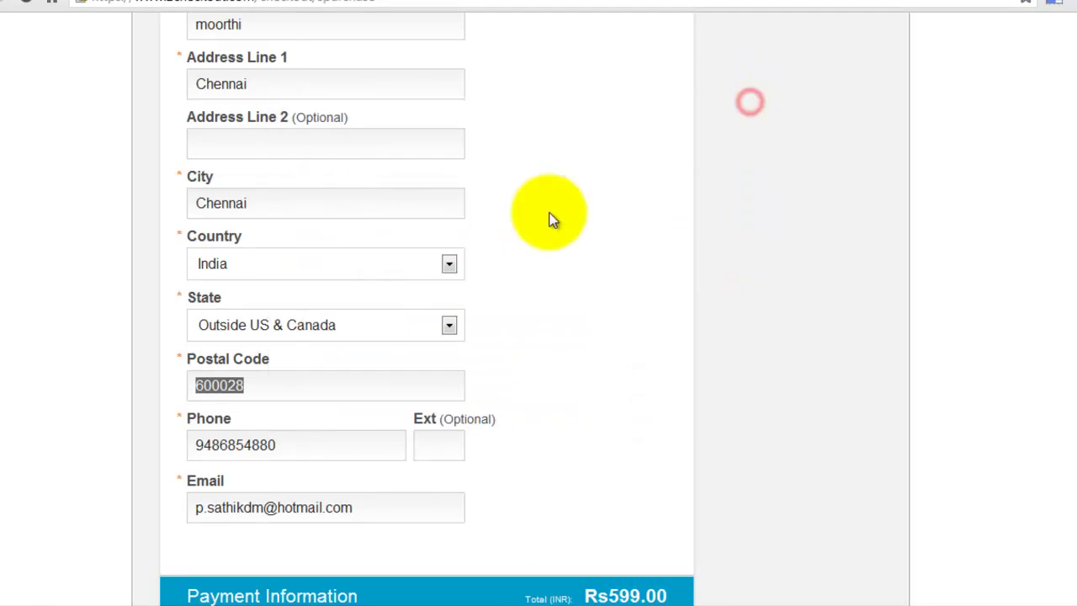
left_click(297, 444)
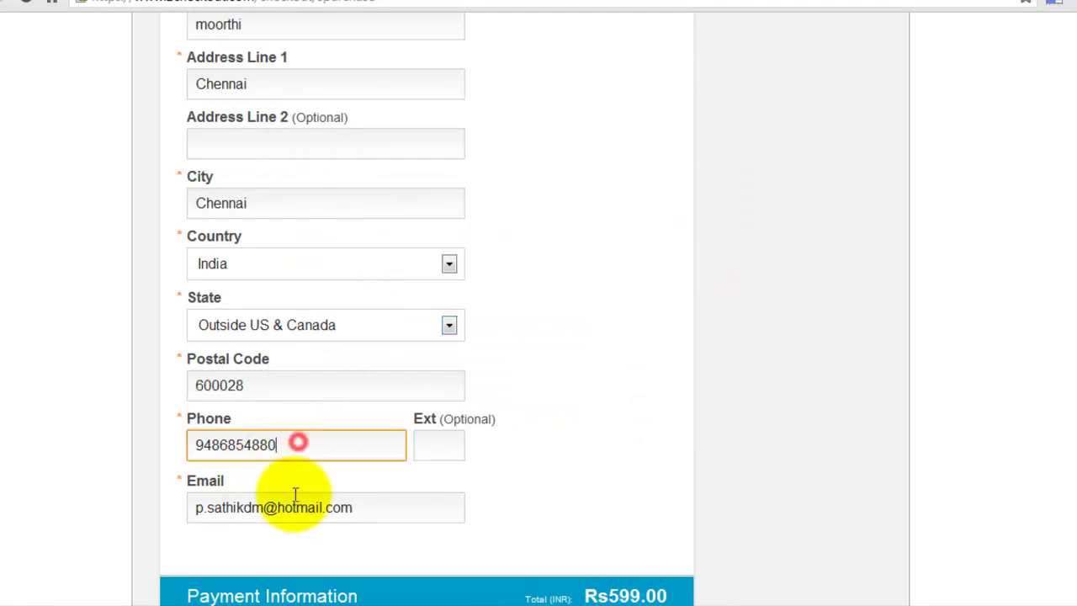
left_click(390, 505)
scroll(470, 515, "down", 1)
scroll(470, 515, "down", 3)
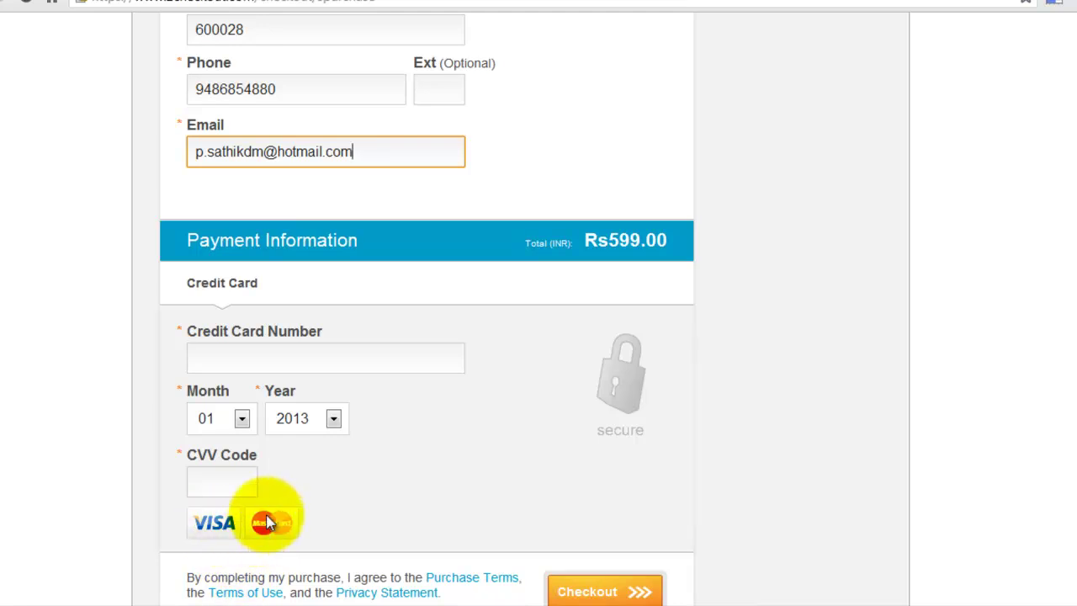
Pick expiry month 08 and year 2023 for the card, then focus the CVV Code box.
left_click(272, 354)
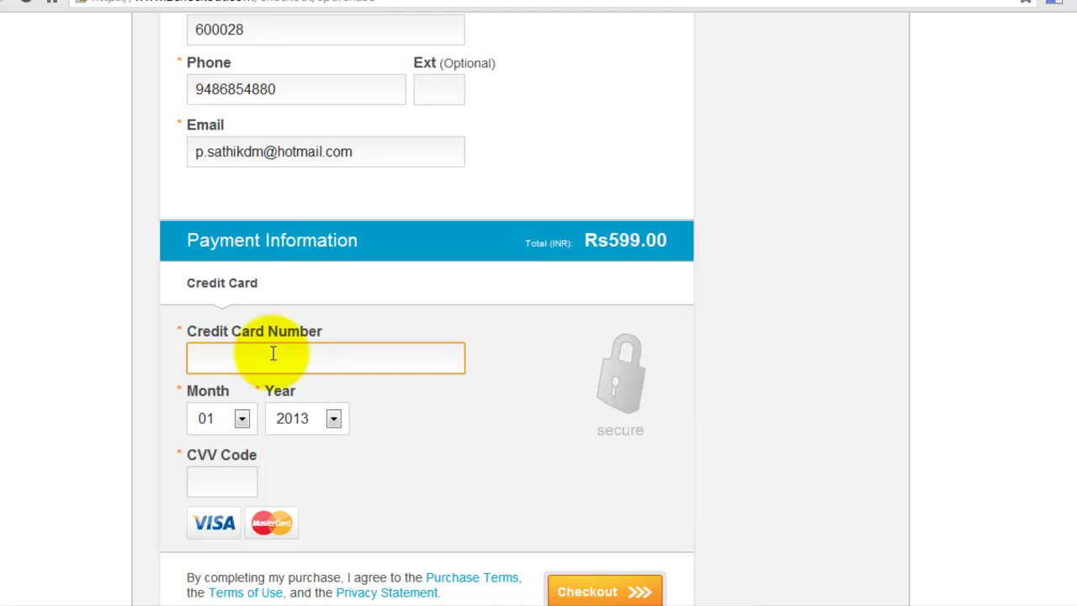
left_click(242, 419)
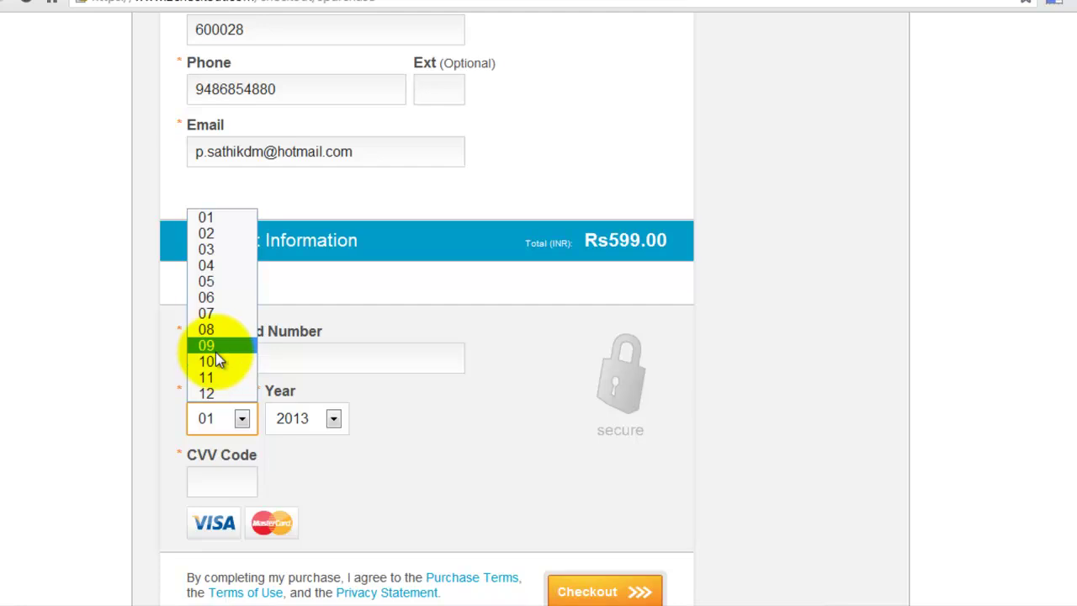
left_click(240, 423)
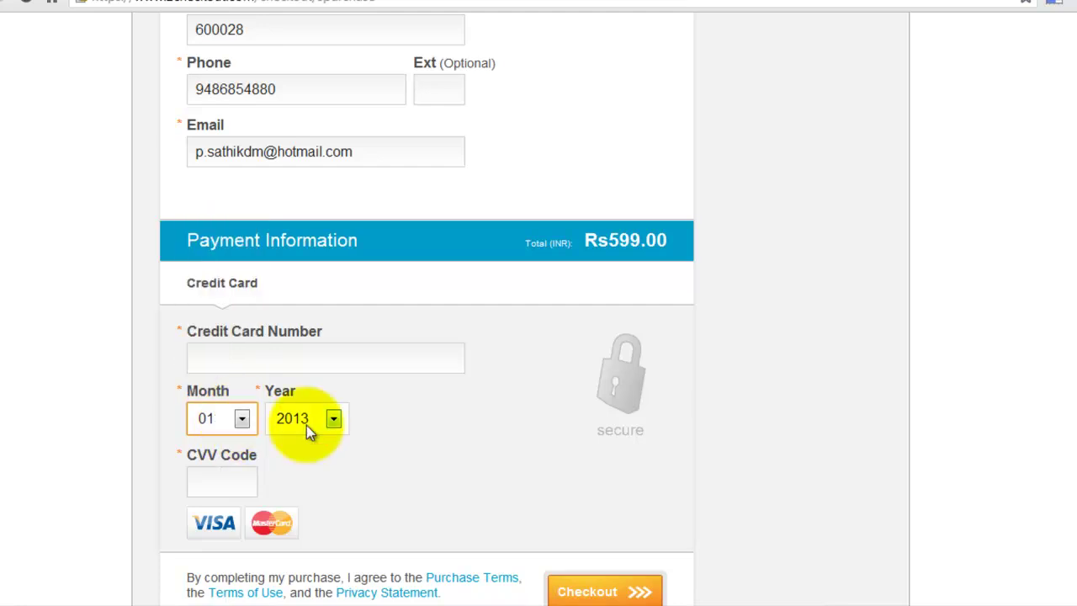
left_click(219, 418)
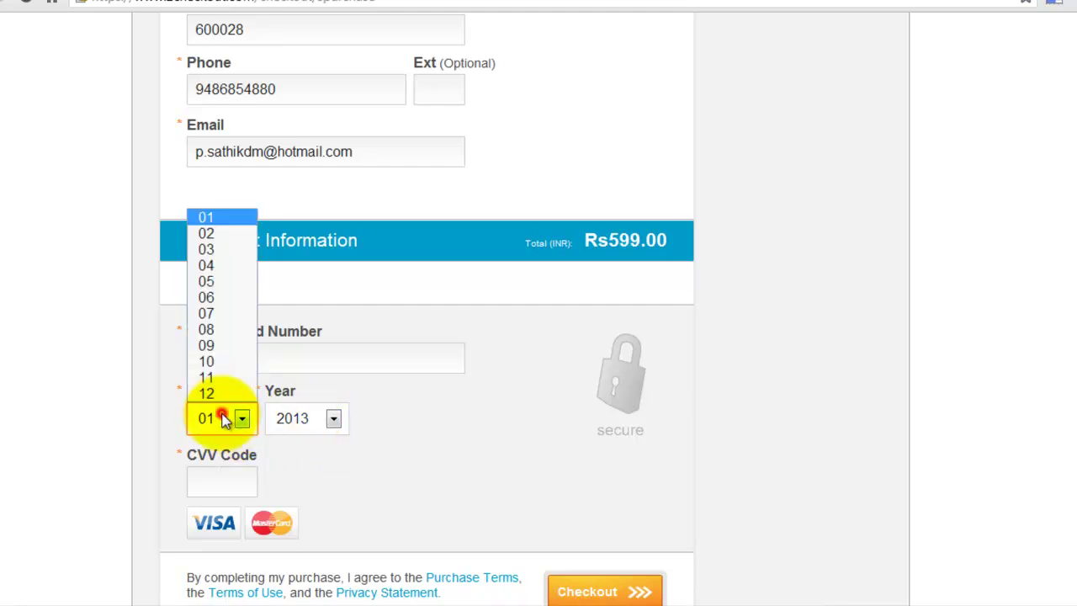
left_click(206, 331)
left_click(312, 420)
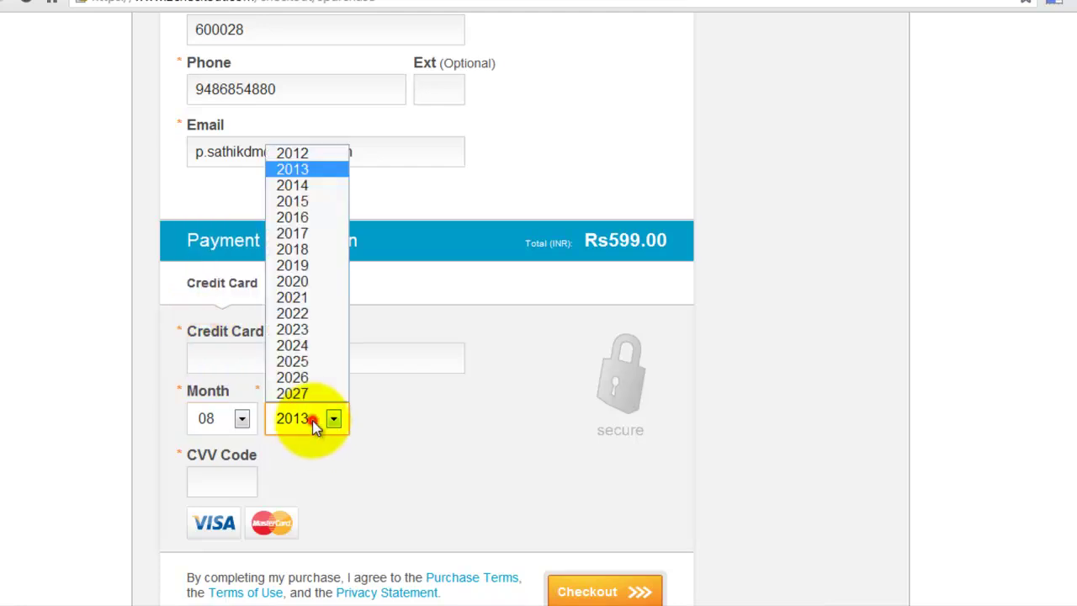
left_click(303, 331)
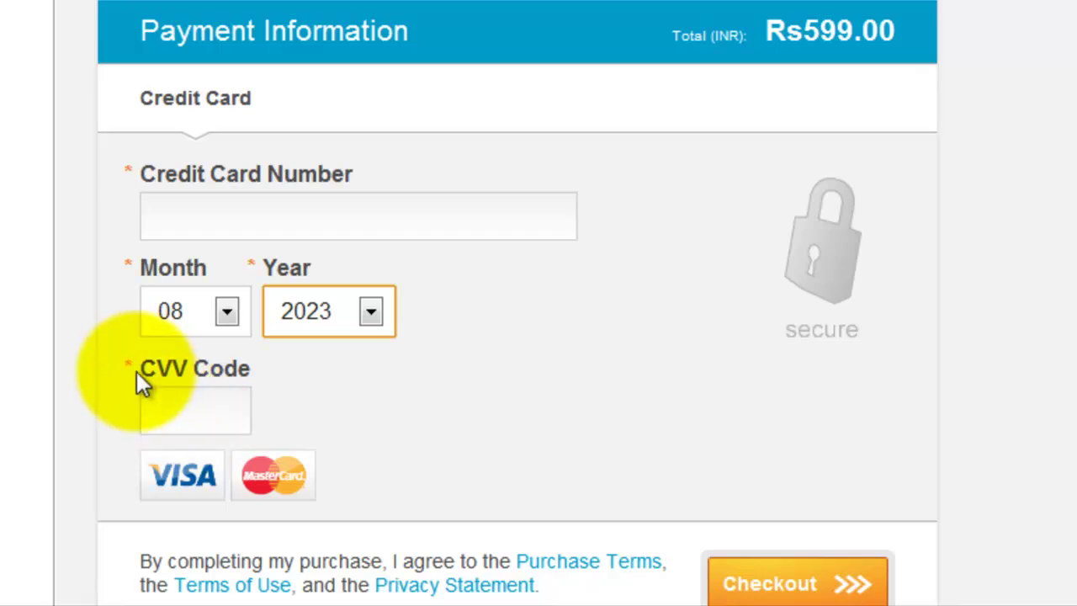
left_click(201, 419)
scroll(729, 473, "down", 5)
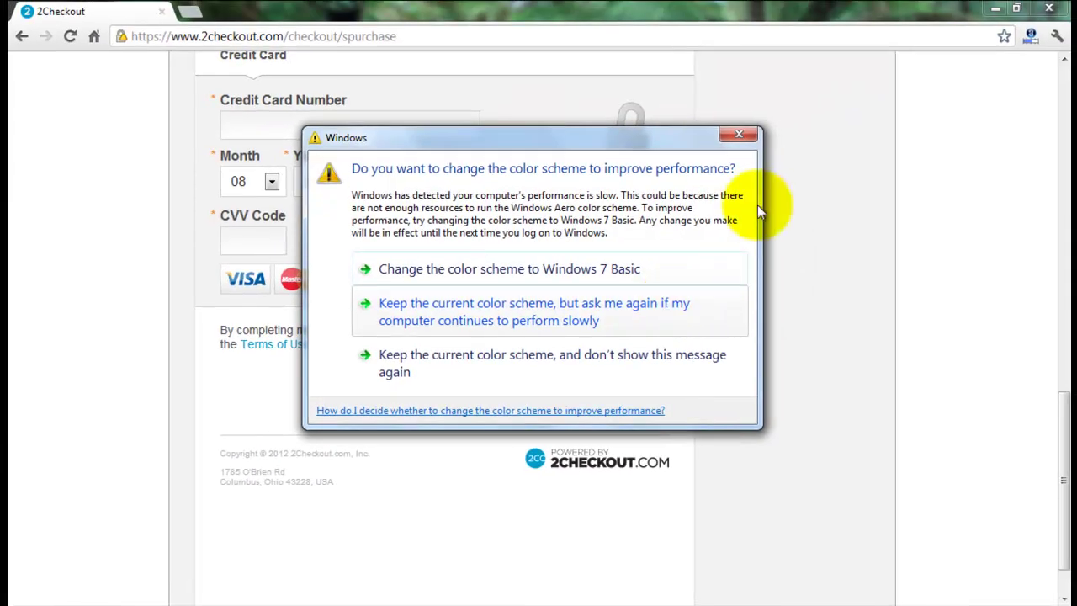
left_click(745, 135)
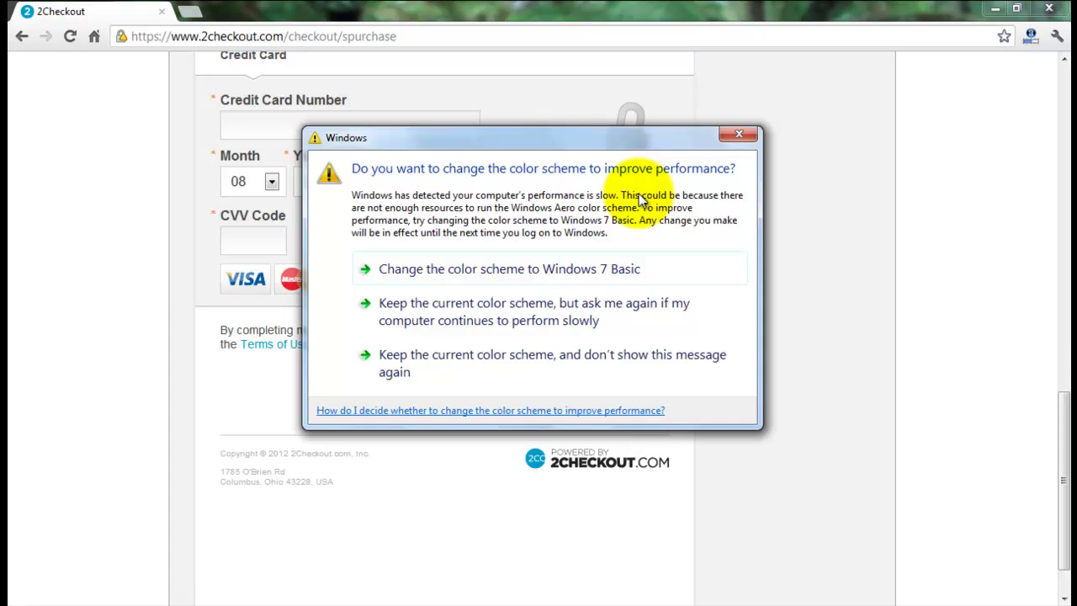
left_click(734, 139)
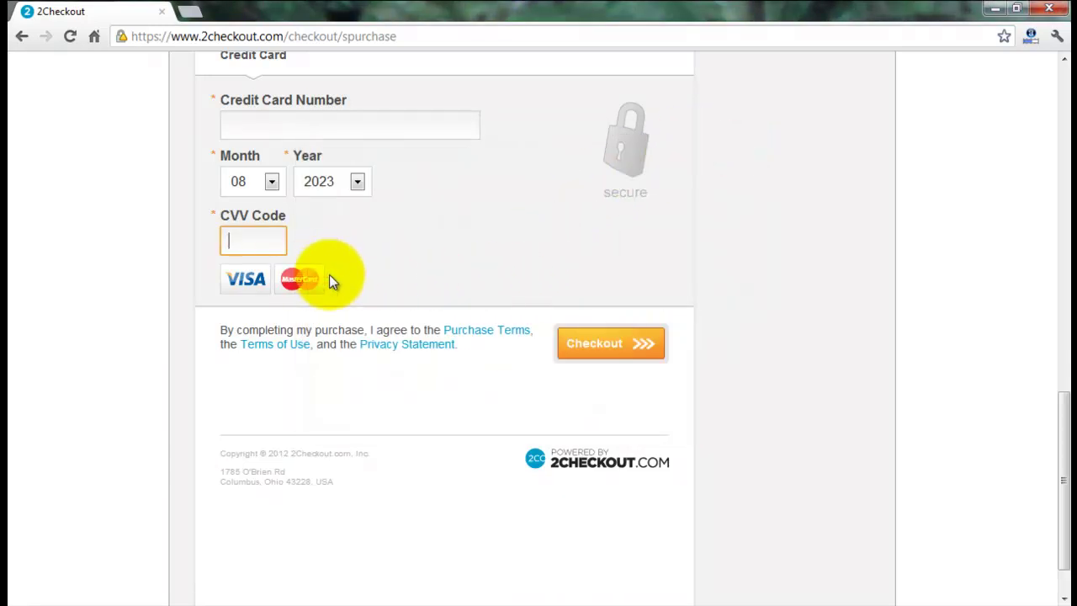
scroll(608, 296, "up", 1)
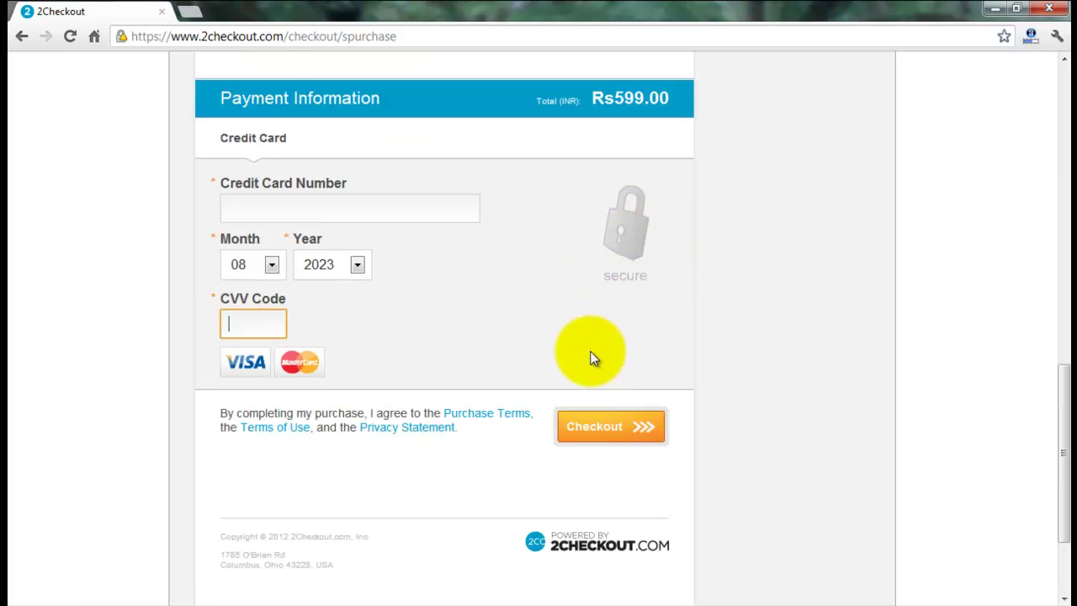
scroll(590, 351, "up", 2)
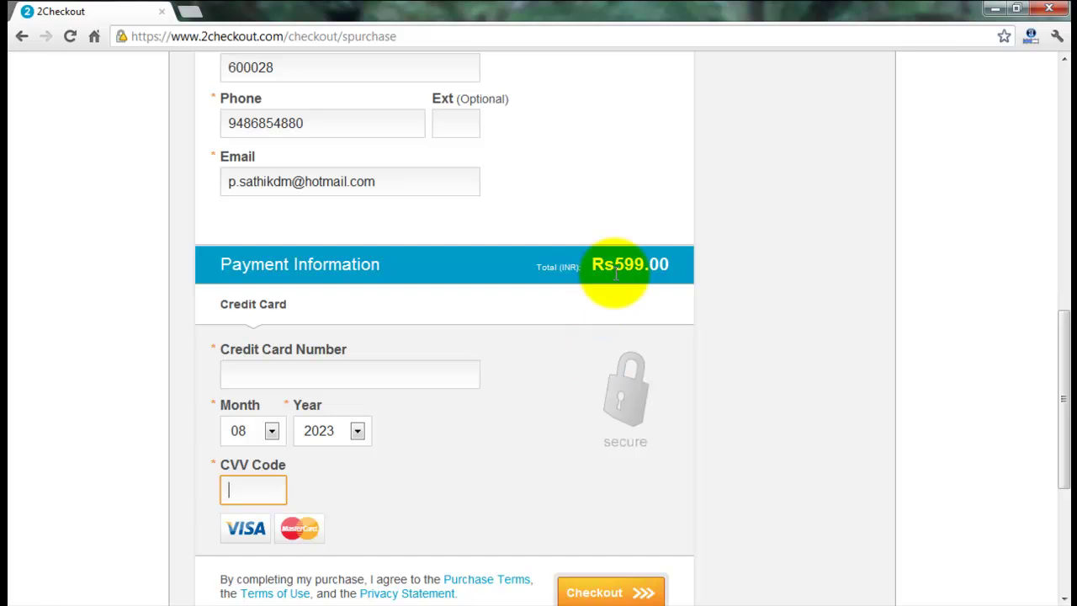